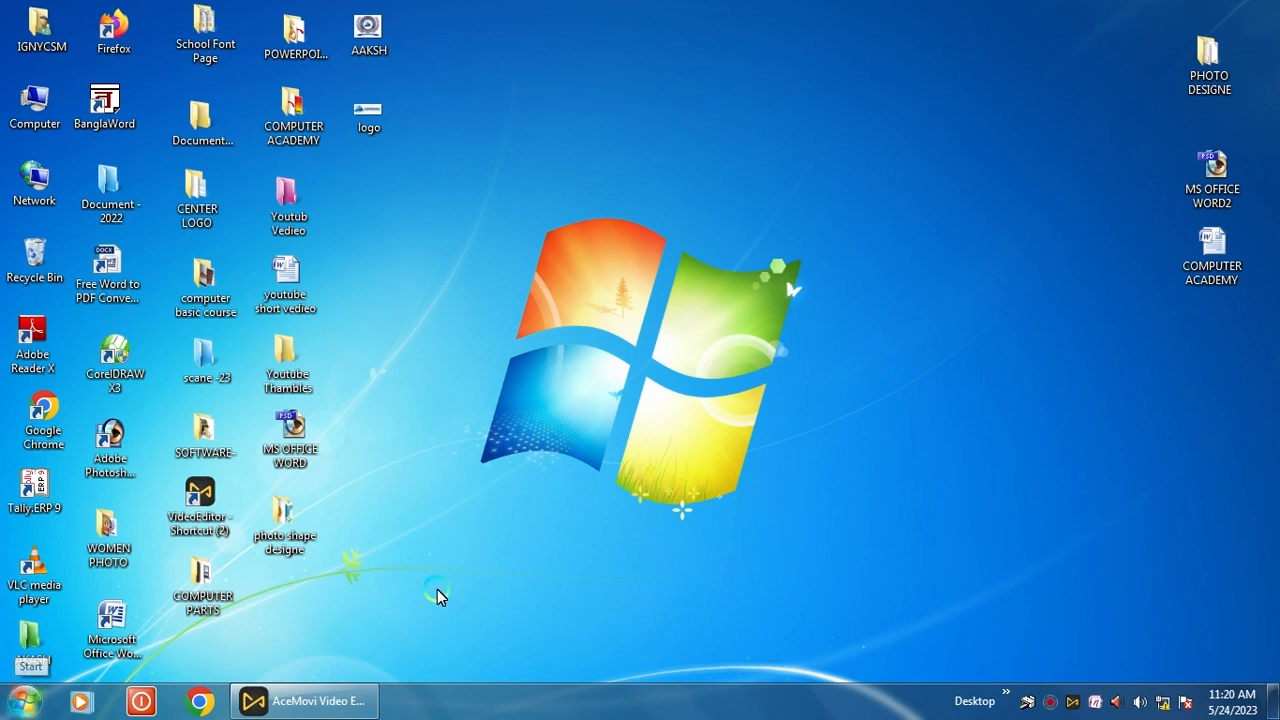
- Search 'MI' from the Start menu and launch Microsoft Office Word 2007
{"action": "left_click", "coordinate": [25, 701]}
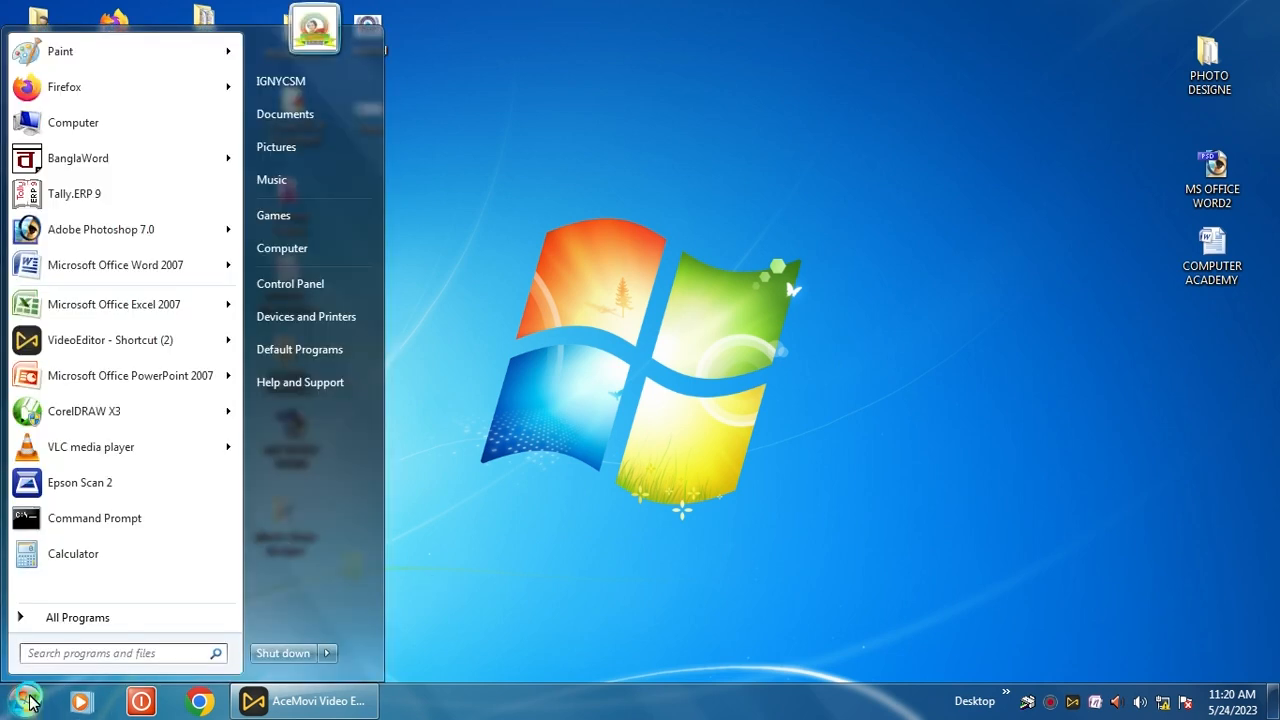
{"action": "left_click", "coordinate": [62, 652]}
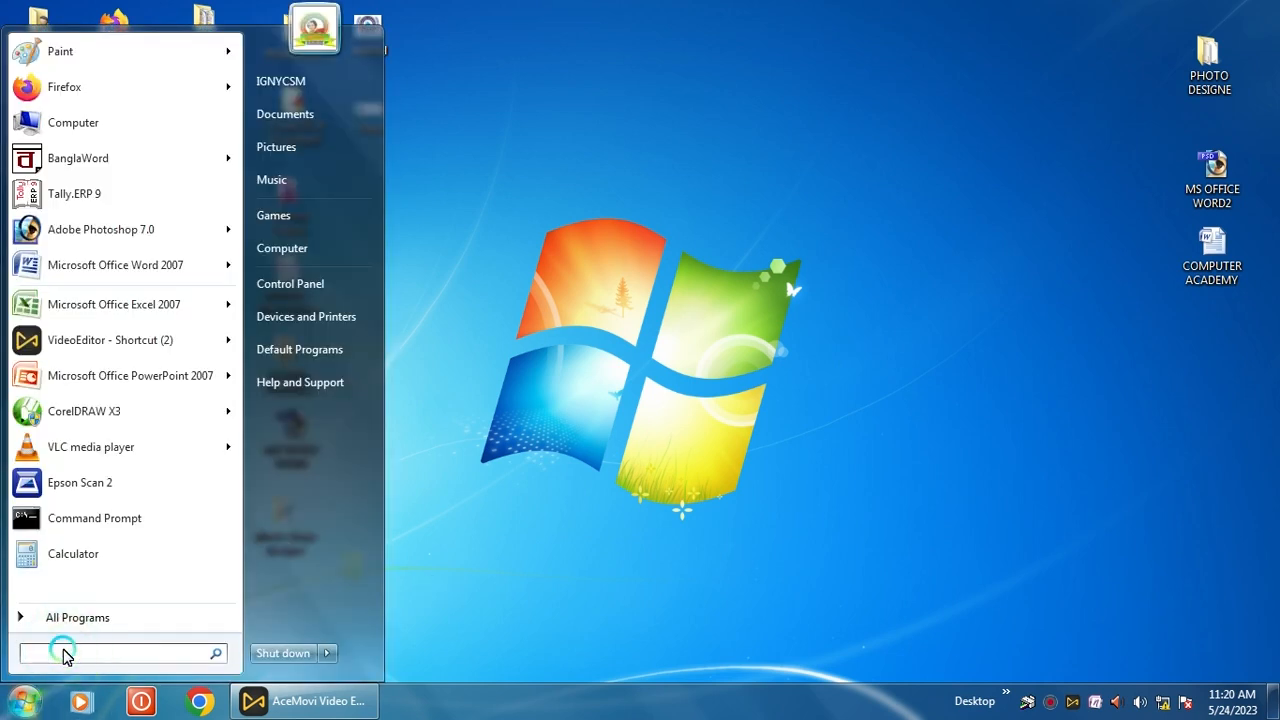
{"action": "type", "text": "MI"}
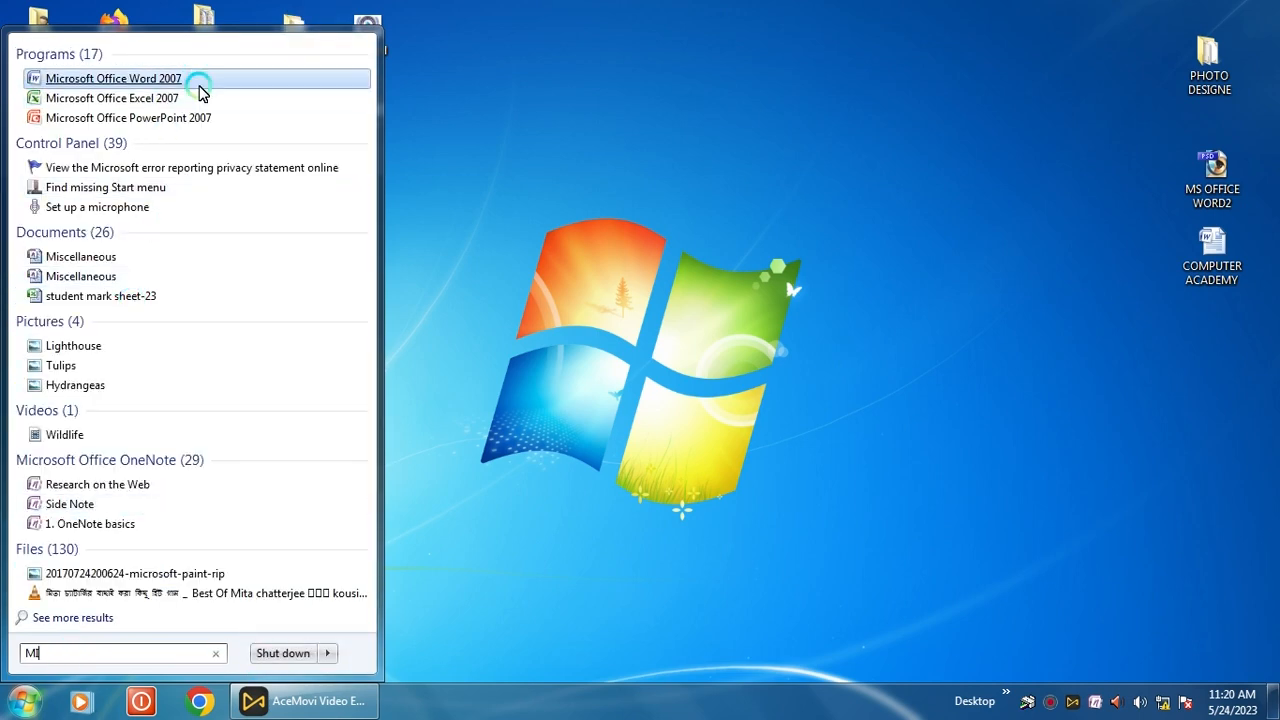
{"action": "left_click", "coordinate": [203, 88]}
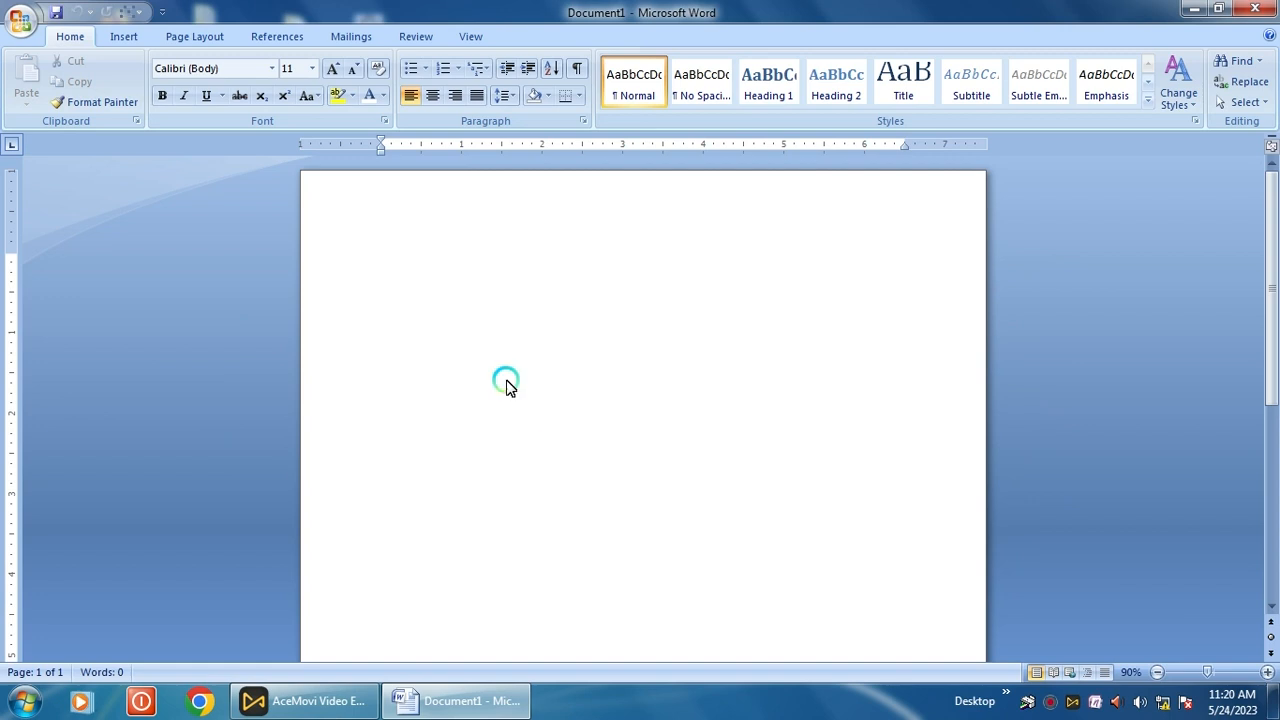
- Insert a table of 10 columns and 6 rows through the Insert Table dialog
{"action": "left_click", "coordinate": [133, 38]}
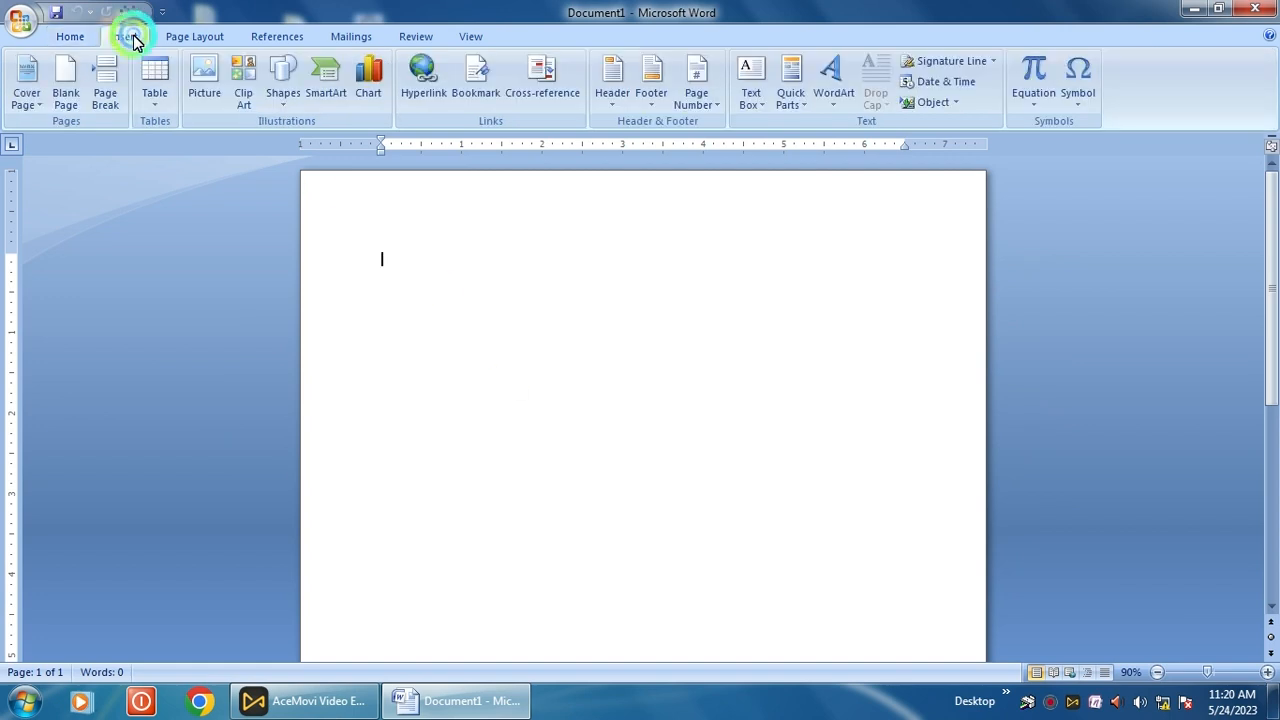
{"action": "left_click", "coordinate": [157, 106]}
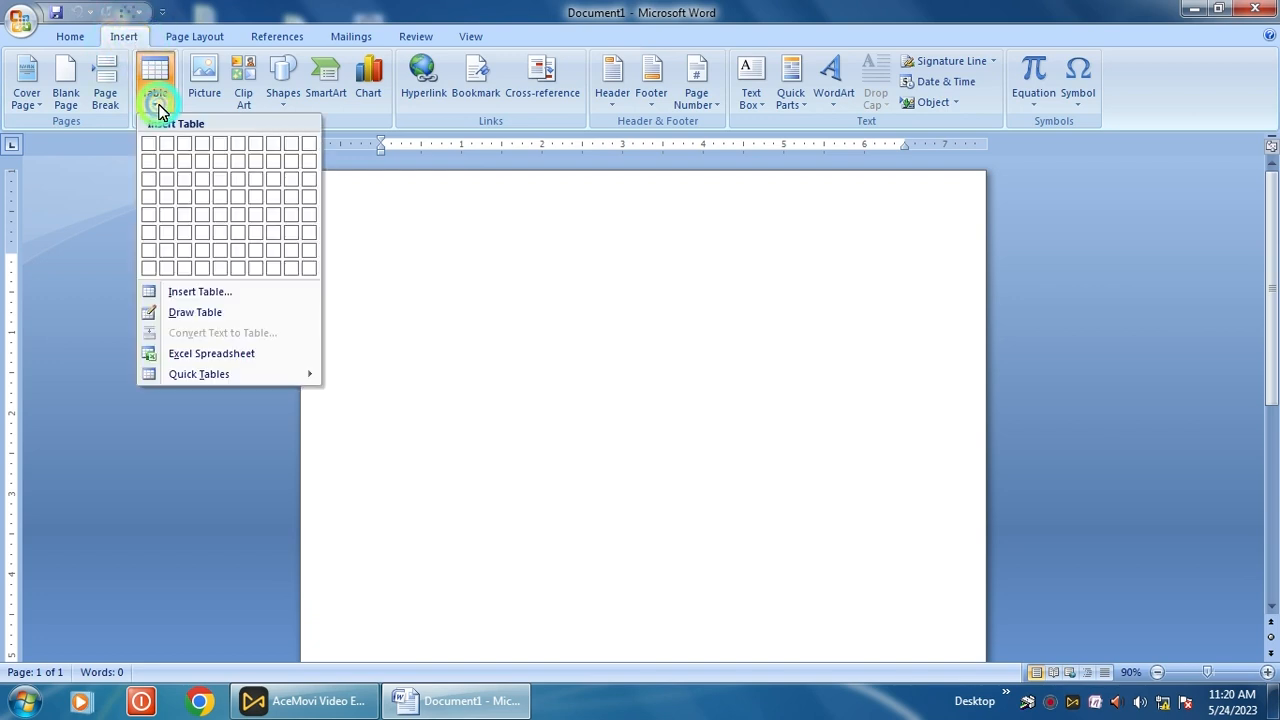
{"action": "left_click", "coordinate": [177, 291]}
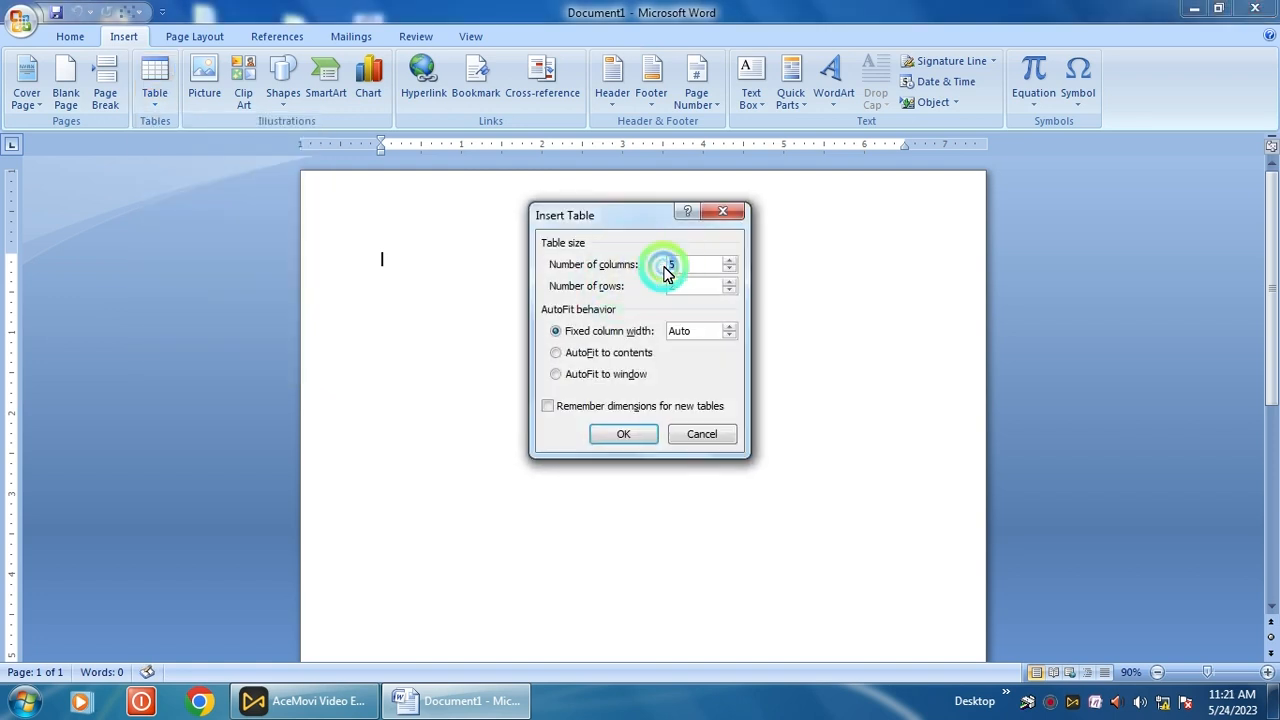
{"action": "type", "text": "10"}
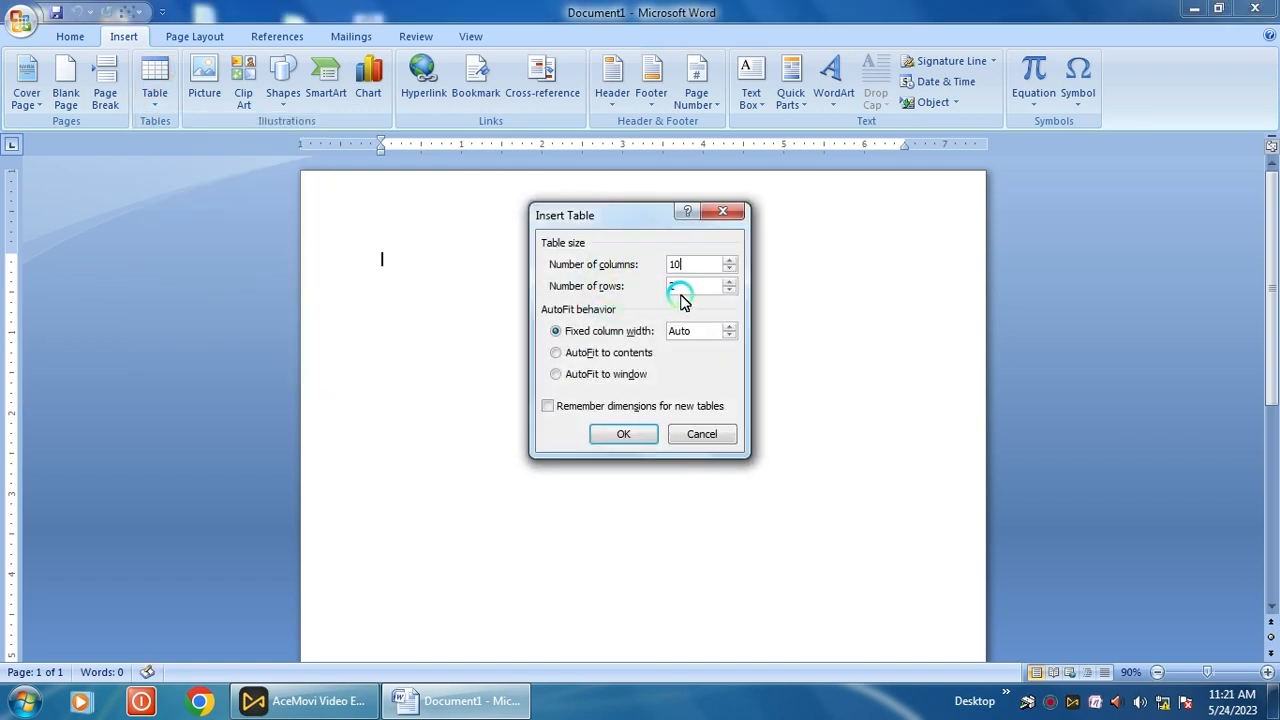
{"action": "double_click", "coordinate": [669, 288]}
{"action": "type", "text": "6"}
{"action": "key", "text": "Return"}
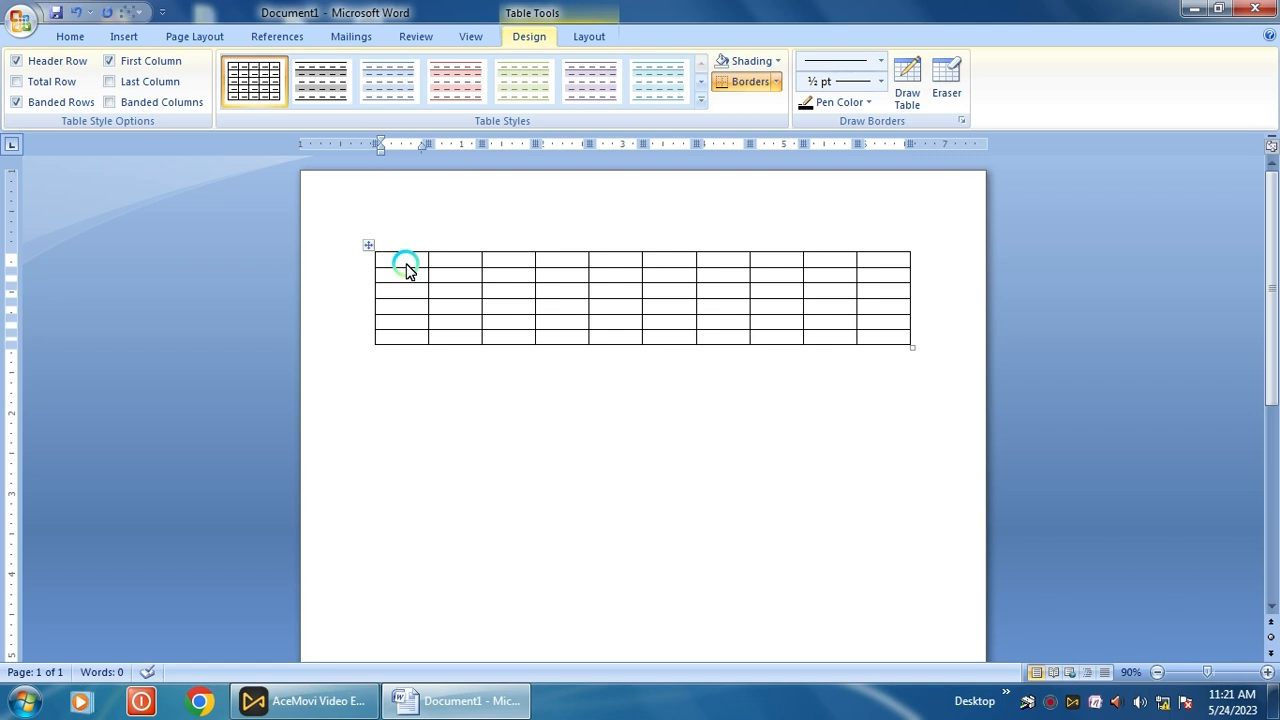
- Type the first headers: STUDENT NAME, CLASS, BENG, ENG and MATH
{"action": "type", "text": "s"}
{"action": "key", "text": "BackSpace"}
{"action": "type", "text": "sTUDENT"}
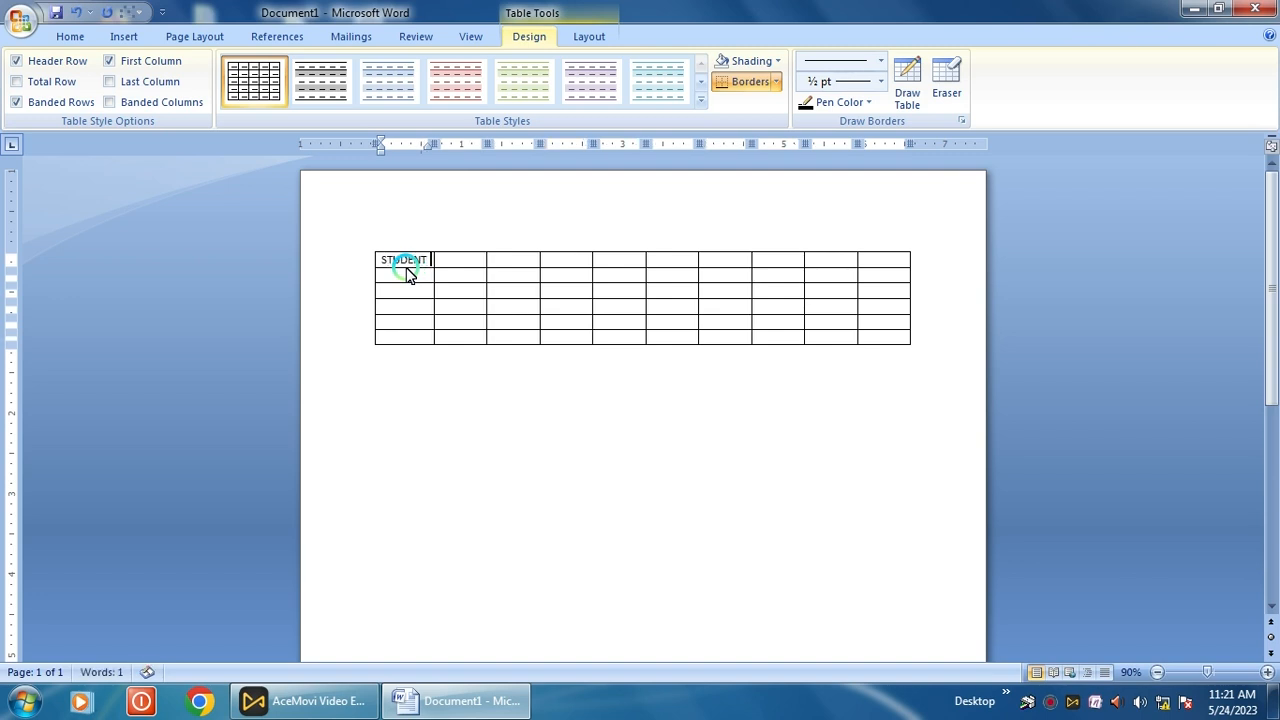
{"action": "type", "text": " NAM"}
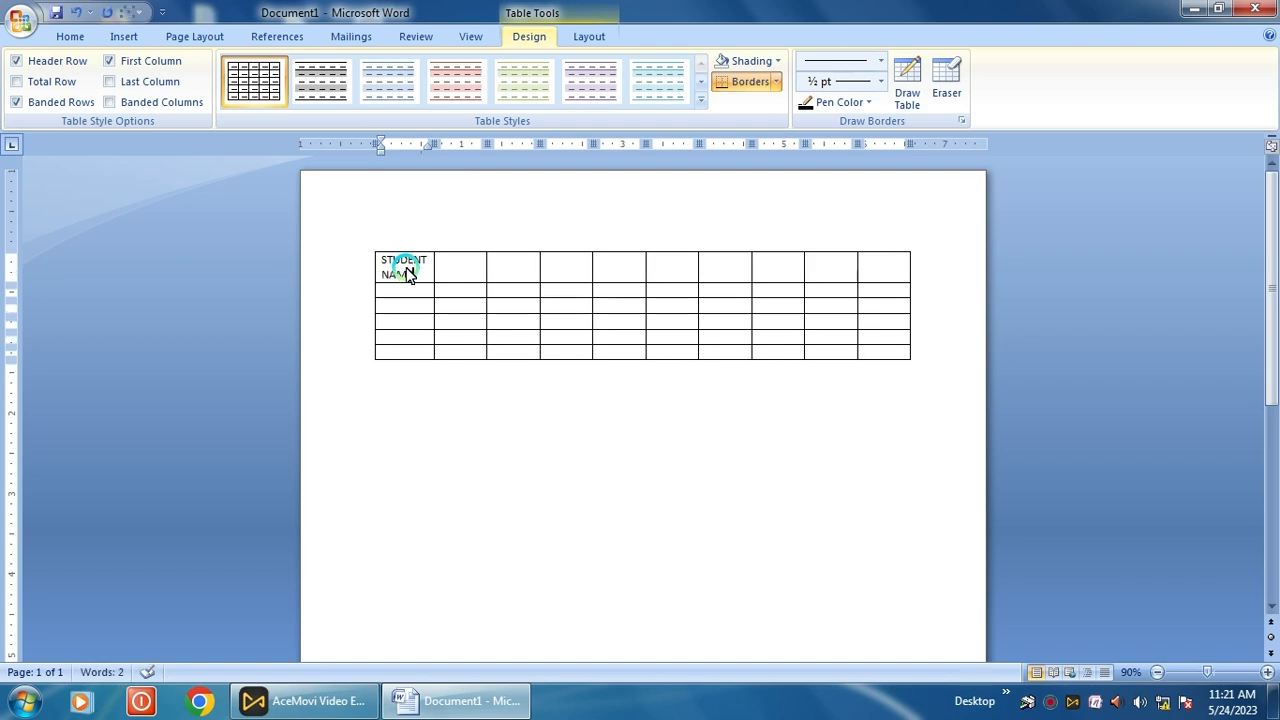
{"action": "key", "text": "Tab"}
{"action": "type", "text": "CLA"}
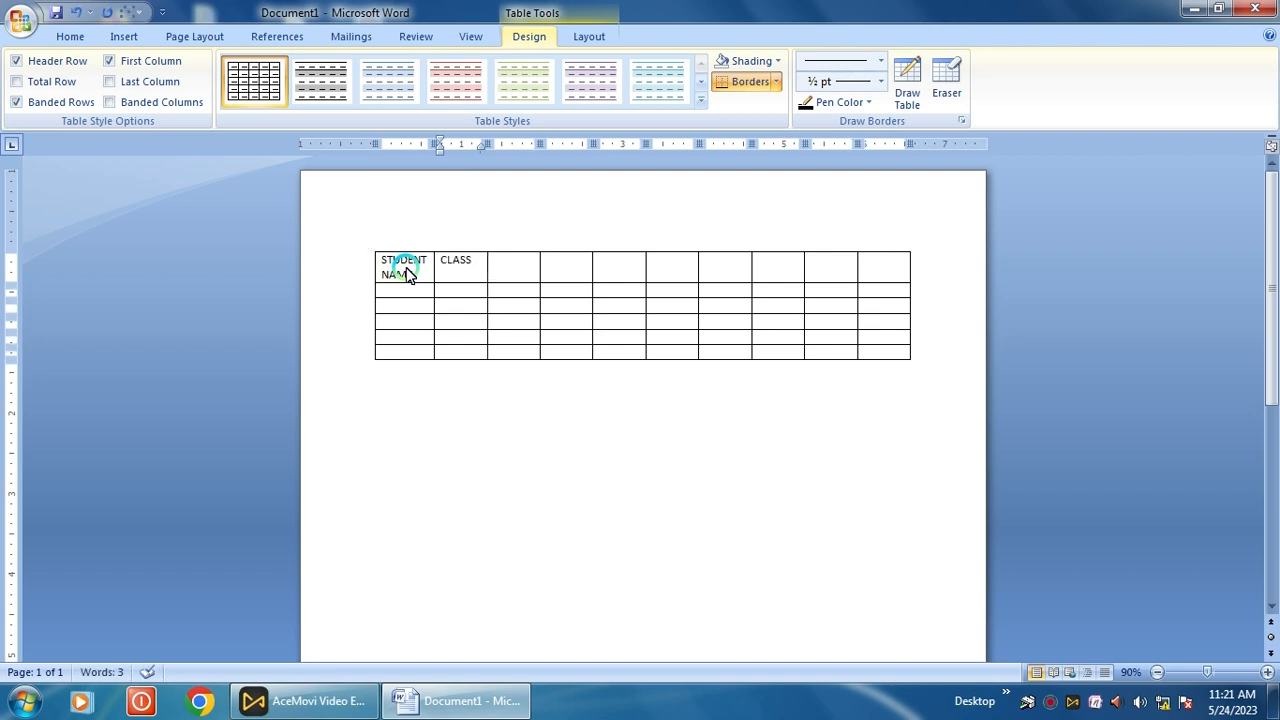
{"action": "key", "text": "Tab"}
{"action": "type", "text": "BENG"}
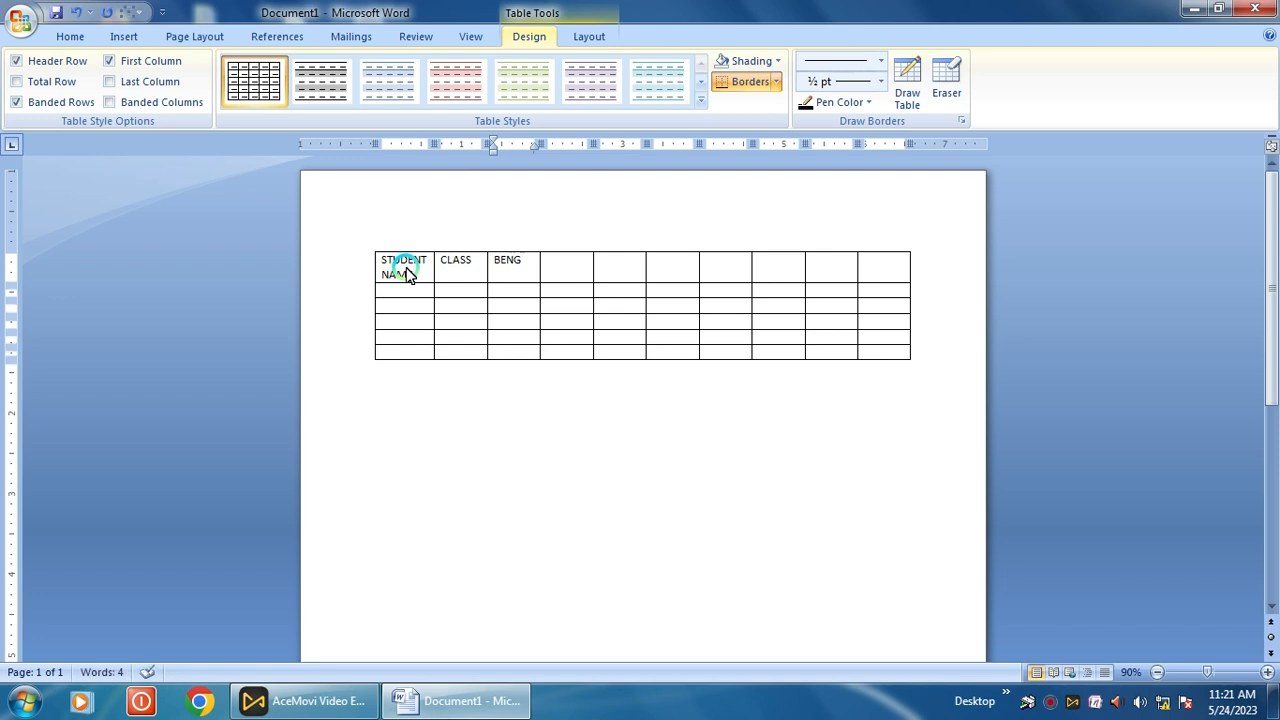
{"action": "key", "text": "Tab"}
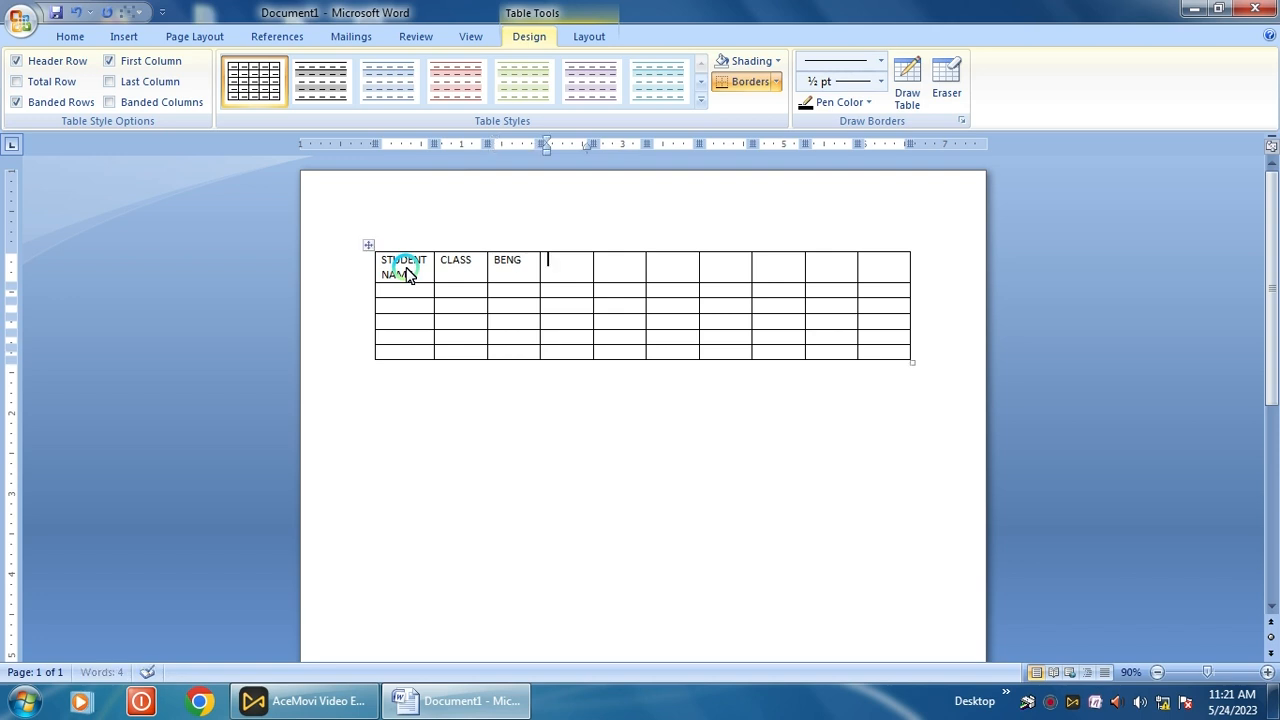
{"action": "type", "text": "ENG"}
{"action": "key", "text": "Tab"}
{"action": "type", "text": "MATH"}
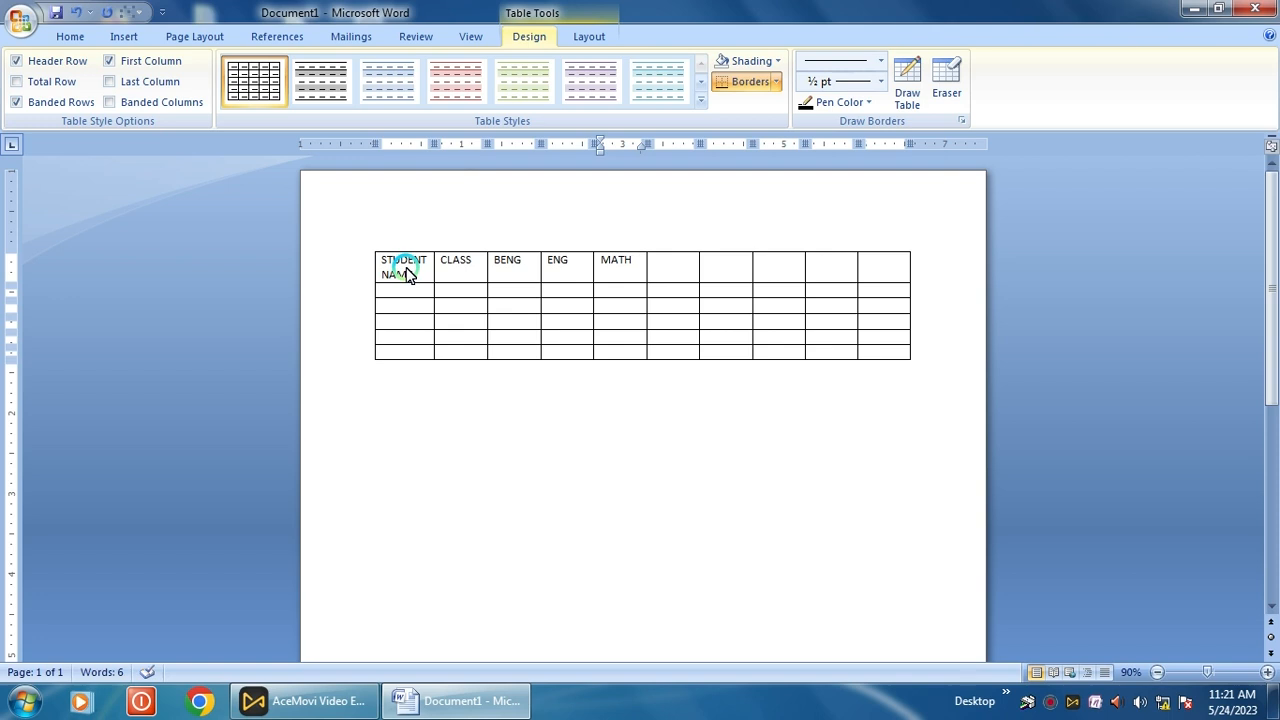
- Type the remaining headers HIST, GEO, POL.SC., EDU and TOTAL
{"action": "key", "text": "Tab"}
{"action": "type", "text": "HIST"}
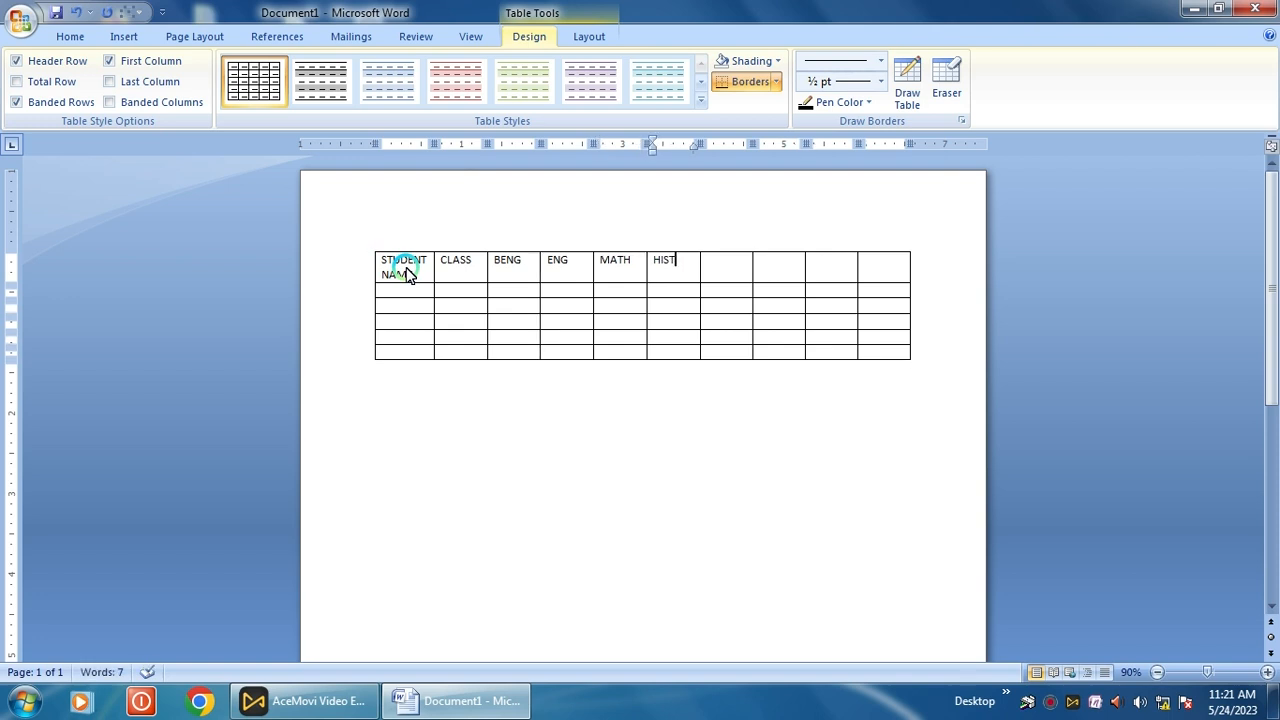
{"action": "key", "text": "Tab"}
{"action": "type", "text": "GEO"}
{"action": "key", "text": "Tab"}
{"action": "type", "text": "POL.SC."}
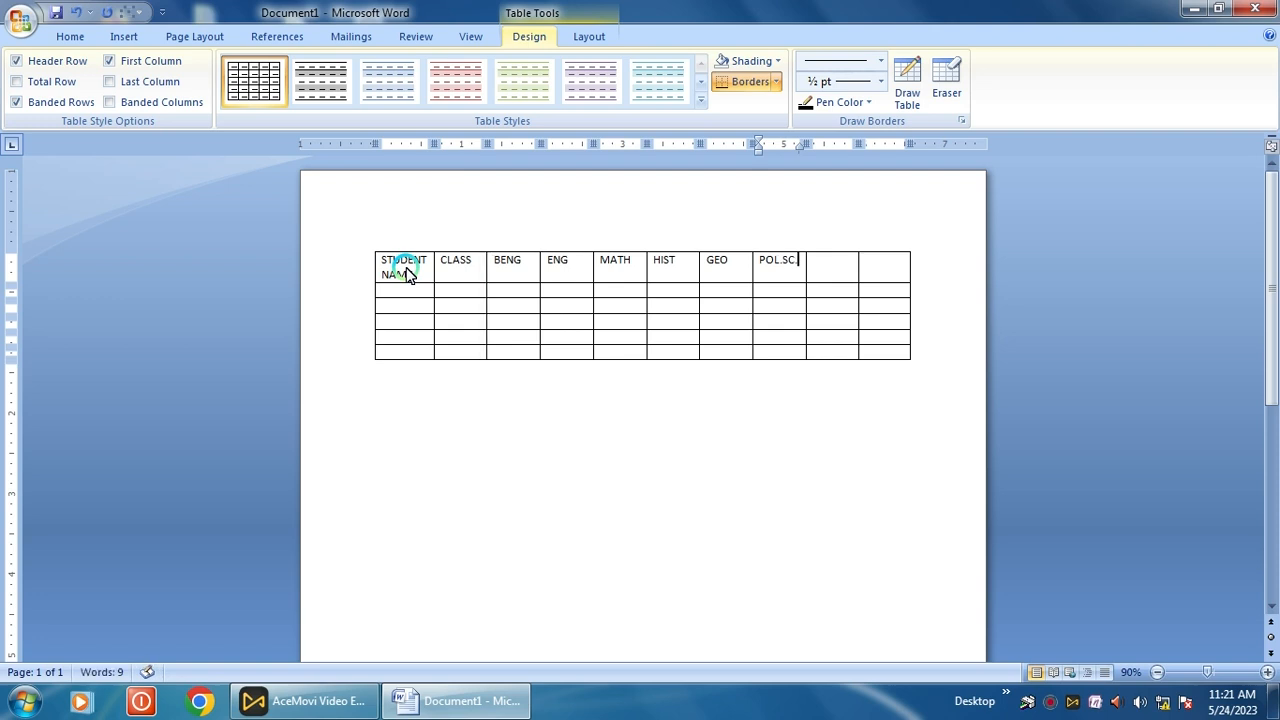
{"action": "key", "text": "Tab"}
{"action": "type", "text": "EDU"}
{"action": "key", "text": "Tab"}
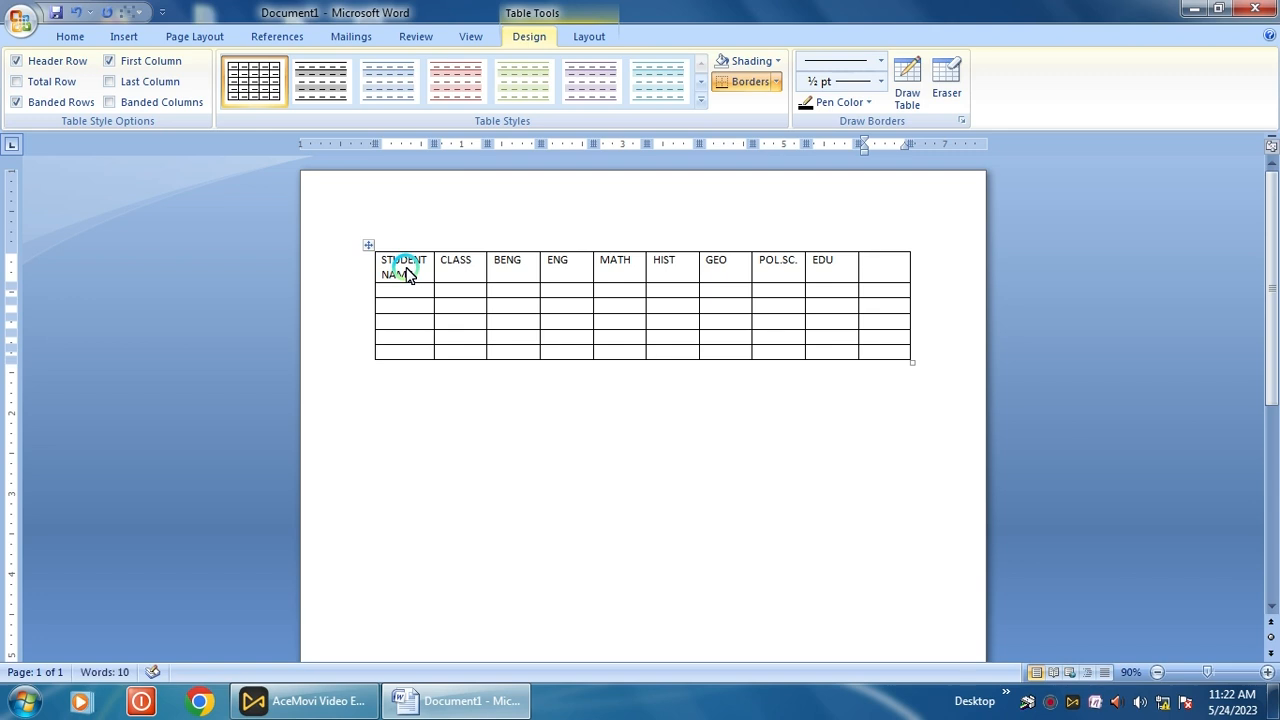
{"action": "type", "text": "TOTA"}
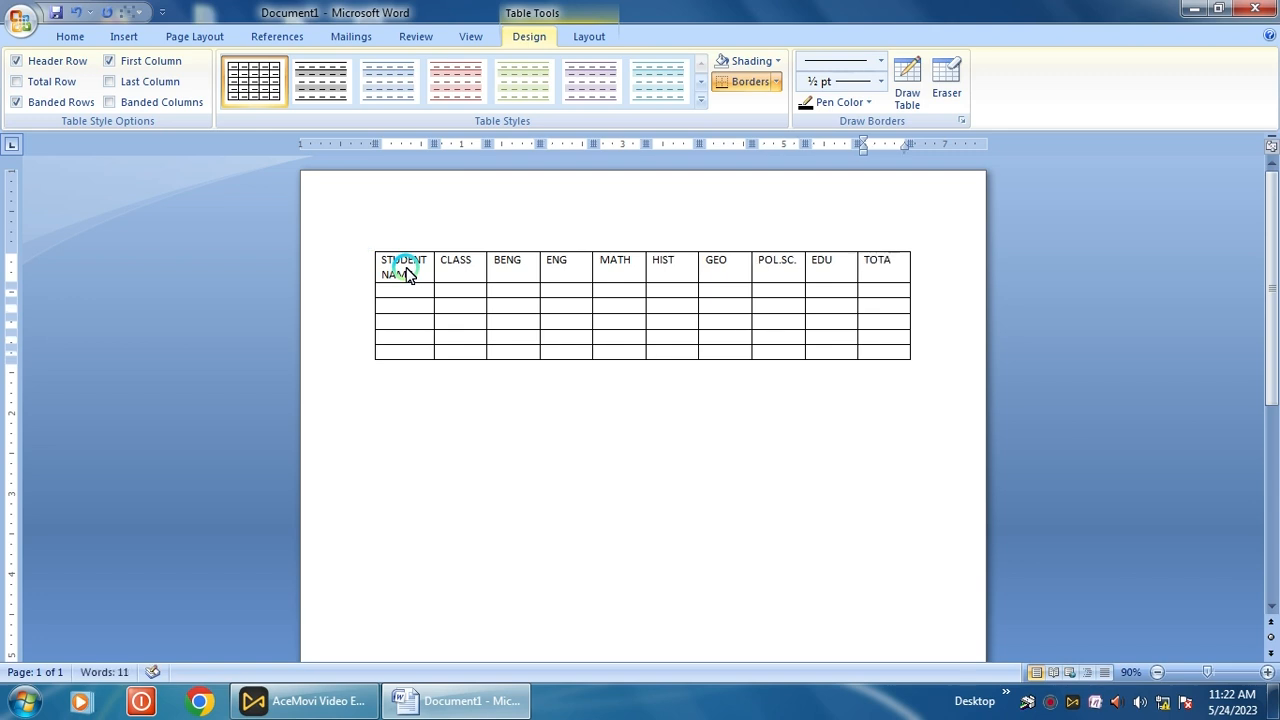
{"action": "type", "text": "L"}
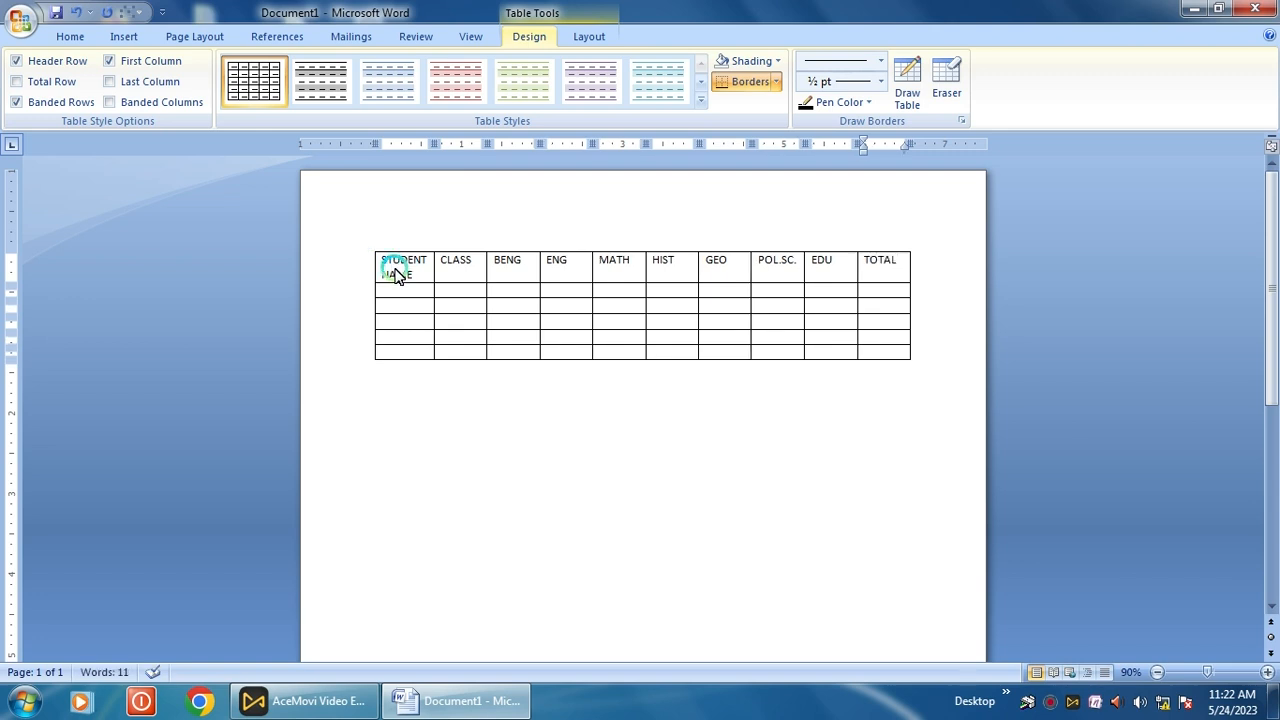
- Type each of the five student names into the first cell of rows two to six
{"action": "left_click", "coordinate": [406, 292]}
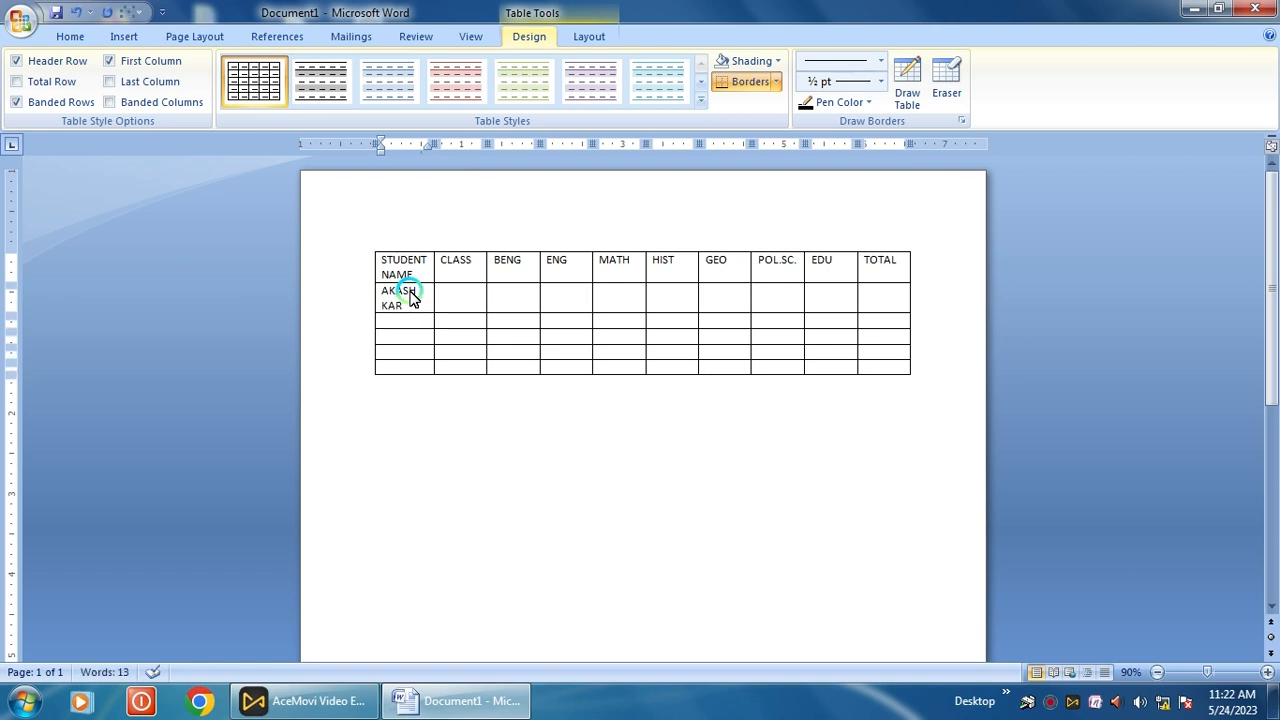
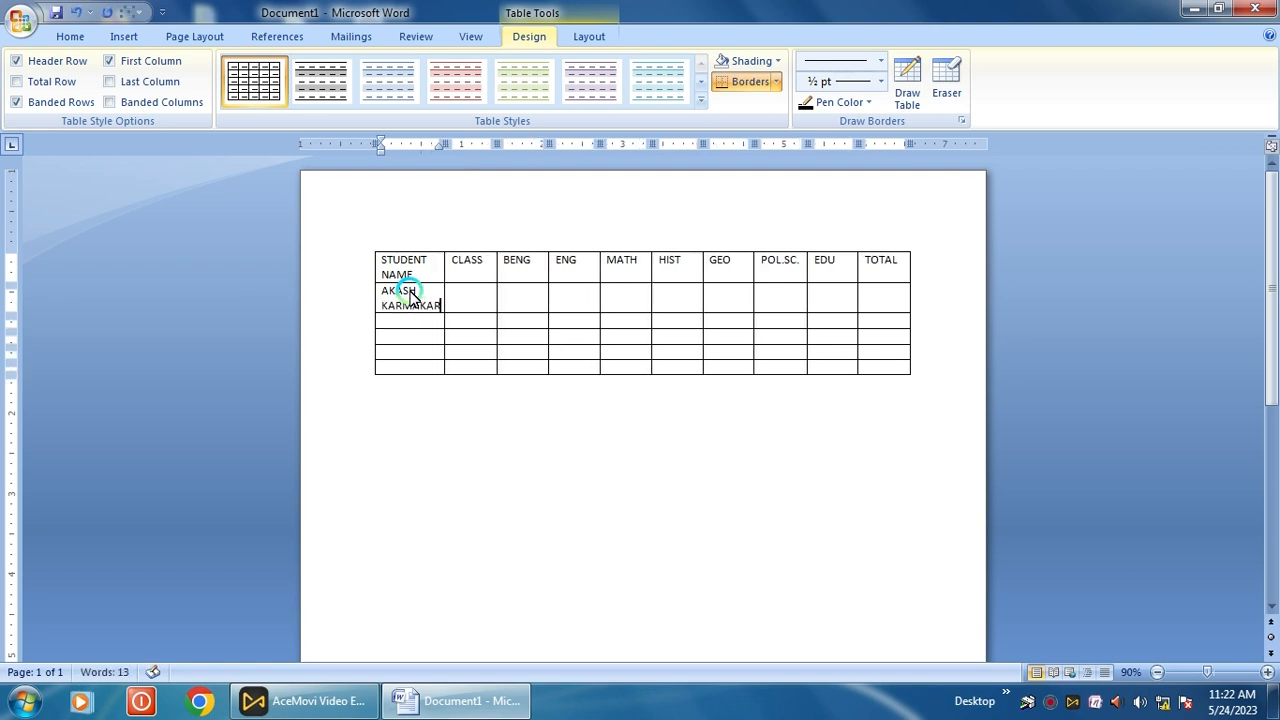
{"action": "key", "text": "Down"}
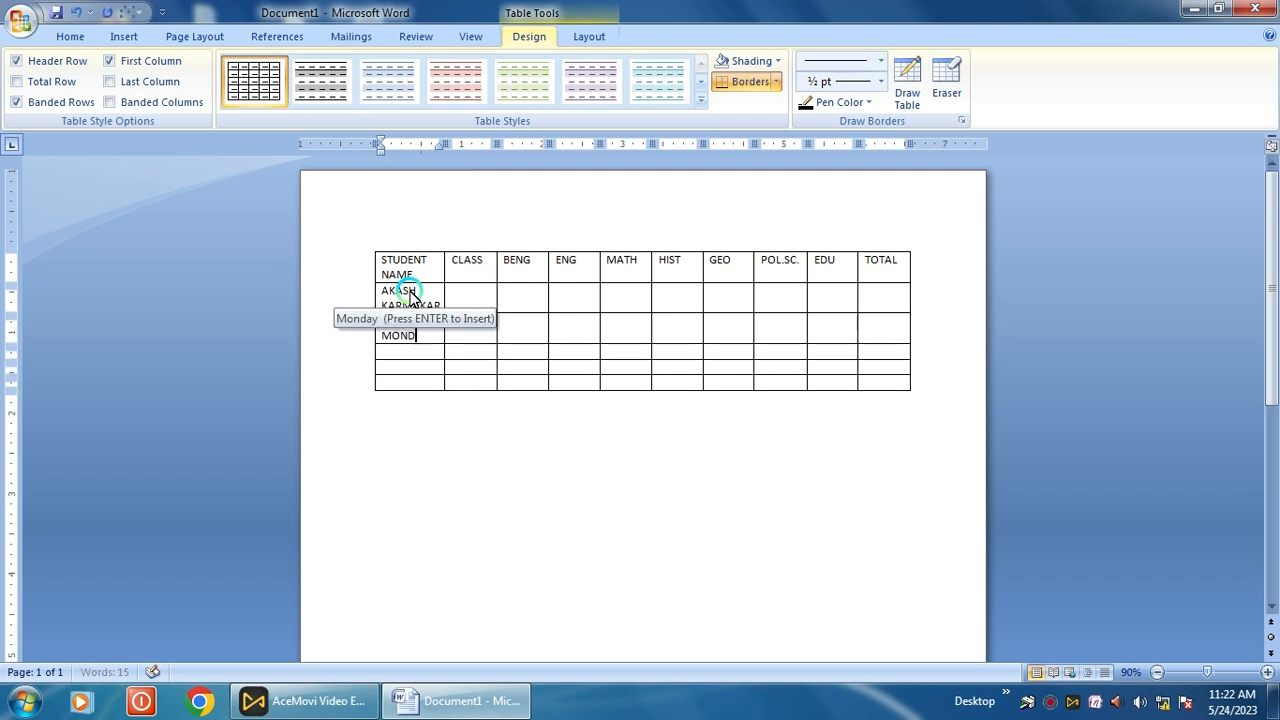
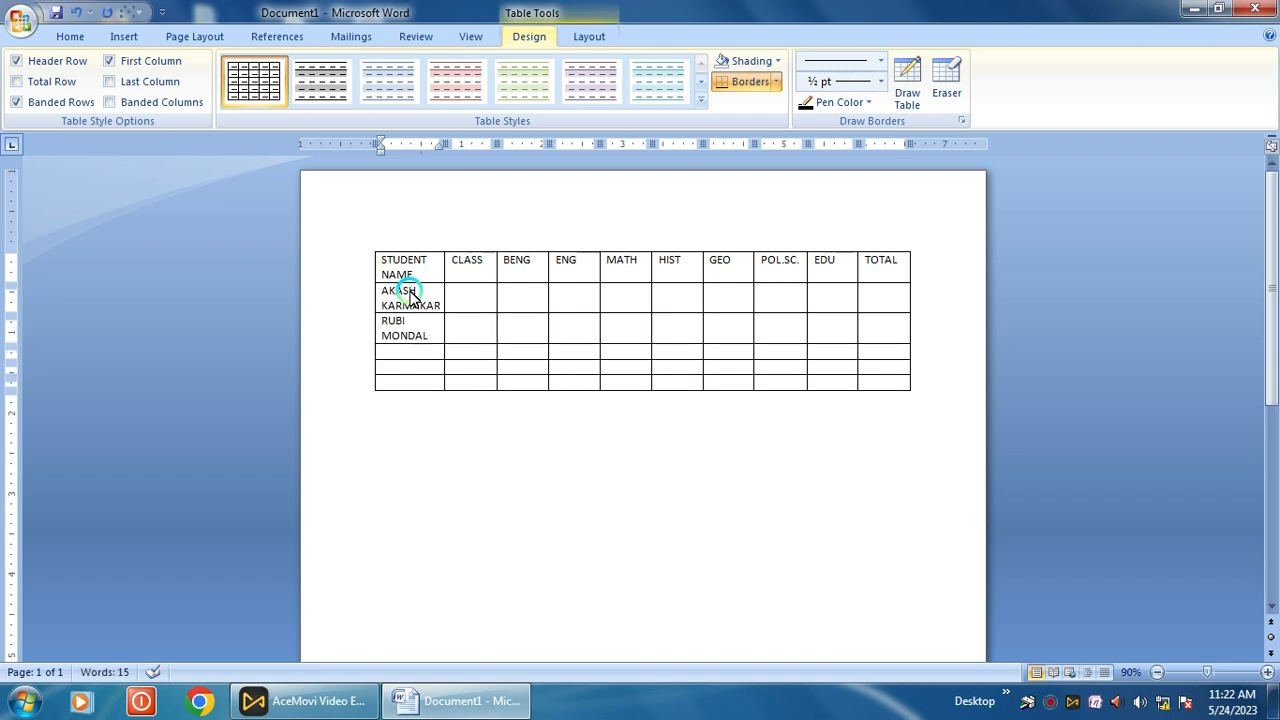
{"action": "key", "text": "Down"}
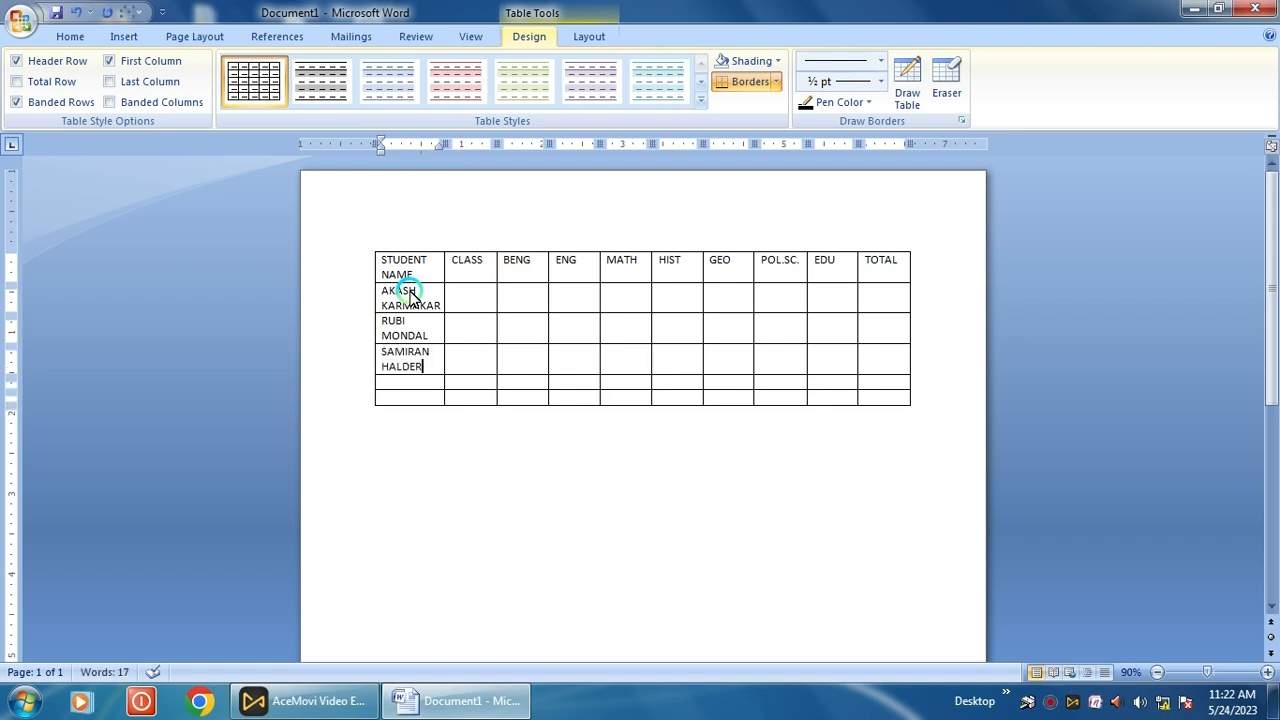
{"action": "key", "text": "Down"}
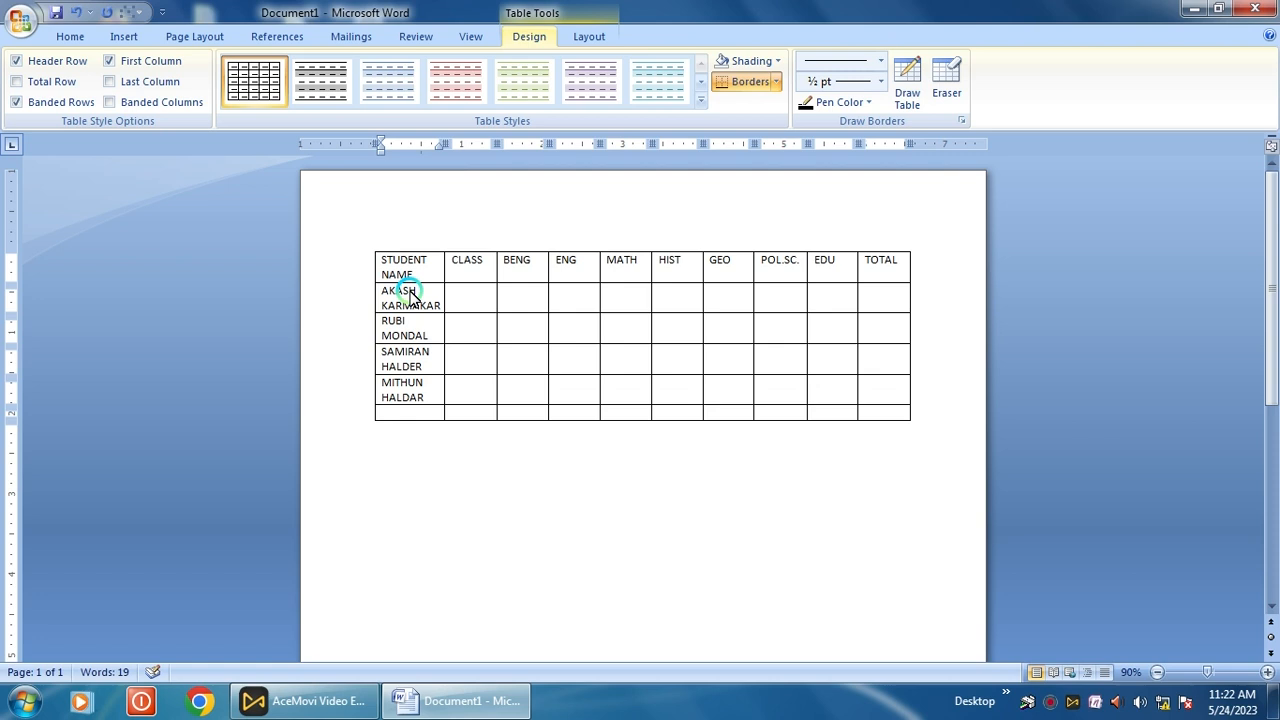
{"action": "key", "text": "Down"}
{"action": "left_click", "coordinate": [480, 305]}
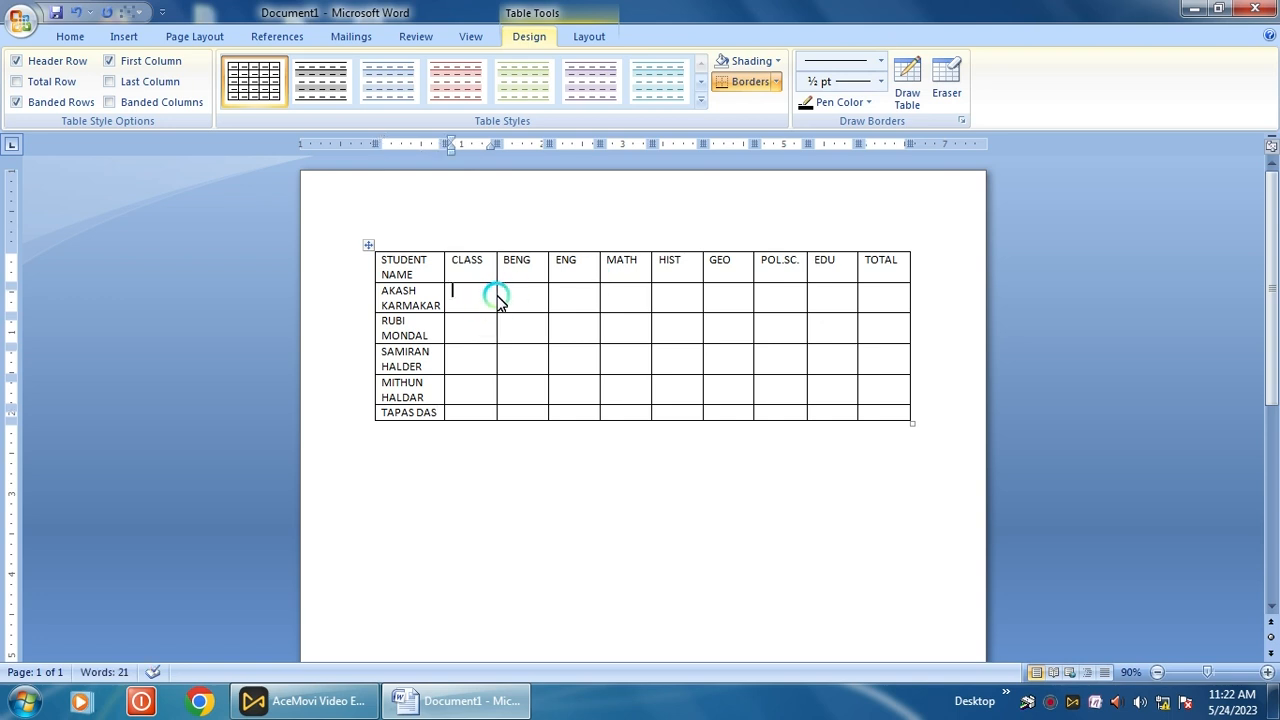
- Enter XII in the CLASS cells for the students
{"action": "type", "text": "XII"}
{"action": "left_click", "coordinate": [476, 326]}
{"action": "type", "text": "XII"}
{"action": "key", "text": "Down"}
{"action": "type", "text": "XII"}
{"action": "key", "text": "Down"}
{"action": "type", "text": "XII"}
{"action": "key", "text": "Down"}
{"action": "type", "text": "XII"}
- Fill the BENG column marks, ending with 45 and 45
{"action": "left_click", "coordinate": [512, 304]}
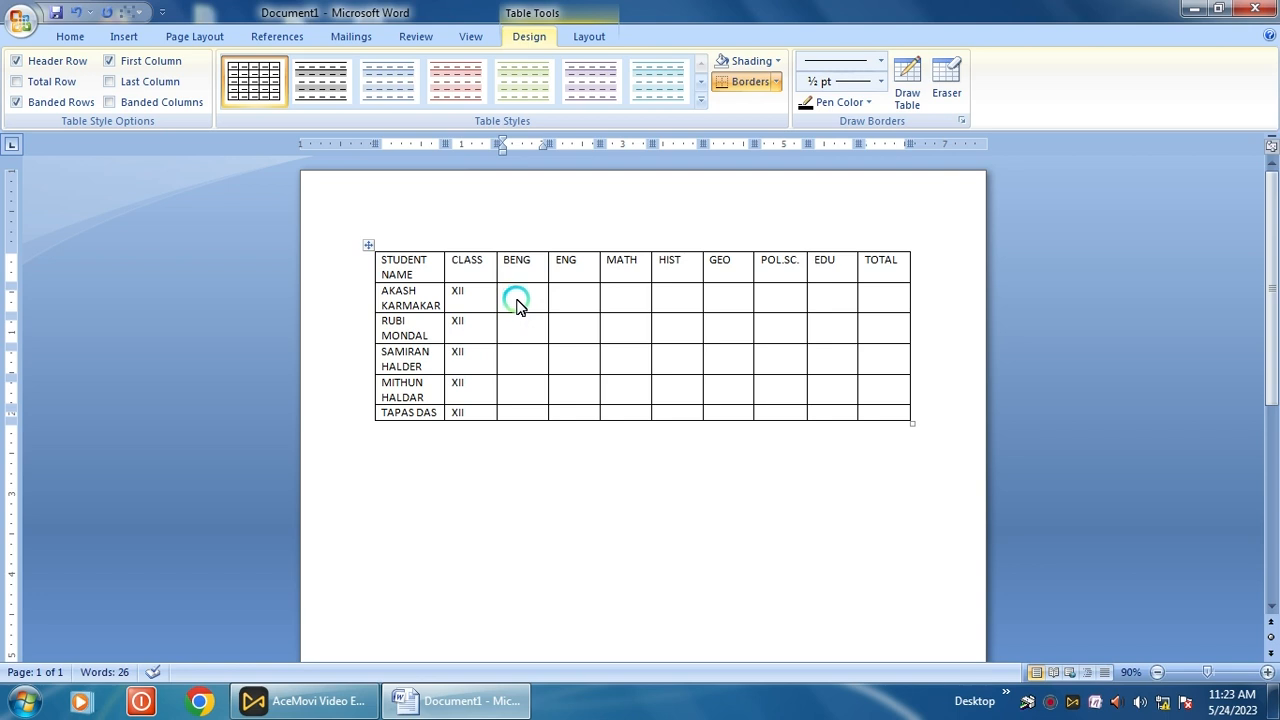
{"action": "type", "text": "50"}
{"action": "key", "text": "Down"}
{"action": "type", "text": "6050"}
{"action": "key", "text": "Down"}
{"action": "type", "text": "45"}
{"action": "key", "text": "Down"}
{"action": "type", "text": "45"}
- Fill the ENG column with marks 74, 85, 45 and 65
{"action": "left_click", "coordinate": [571, 305]}
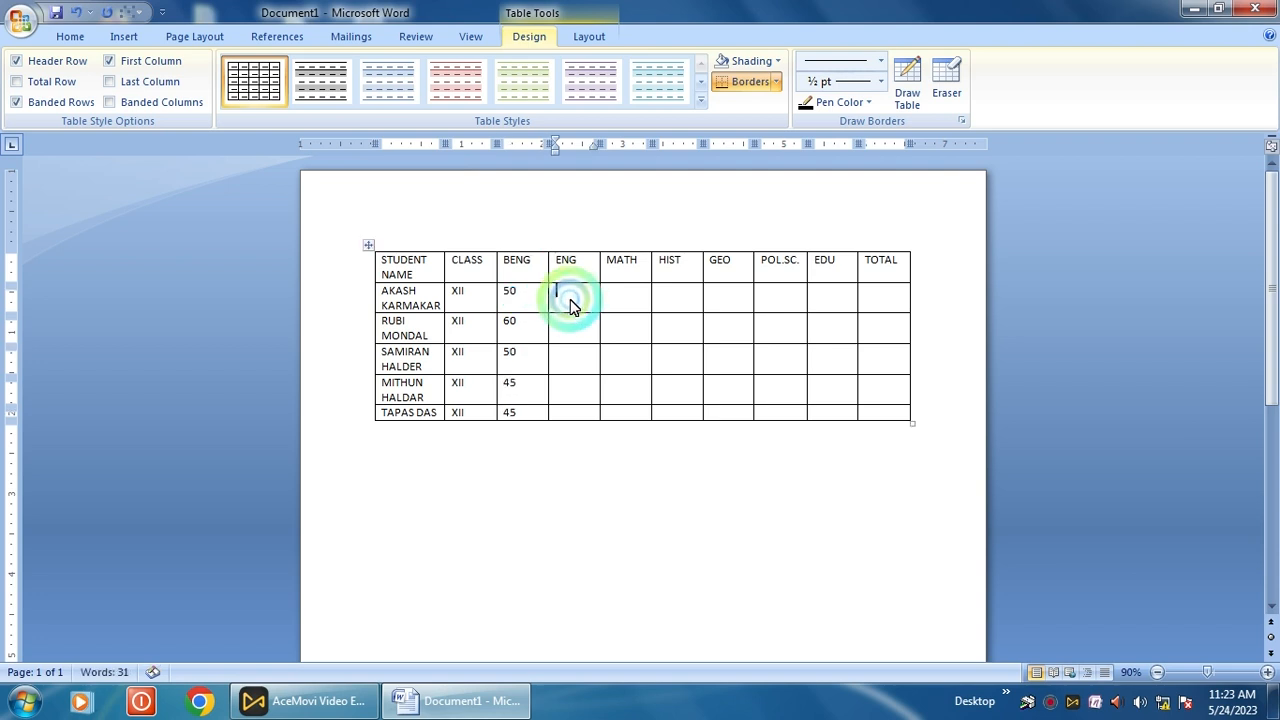
{"action": "type", "text": "52"}
{"action": "key", "text": "Down"}
{"action": "type", "text": "74"}
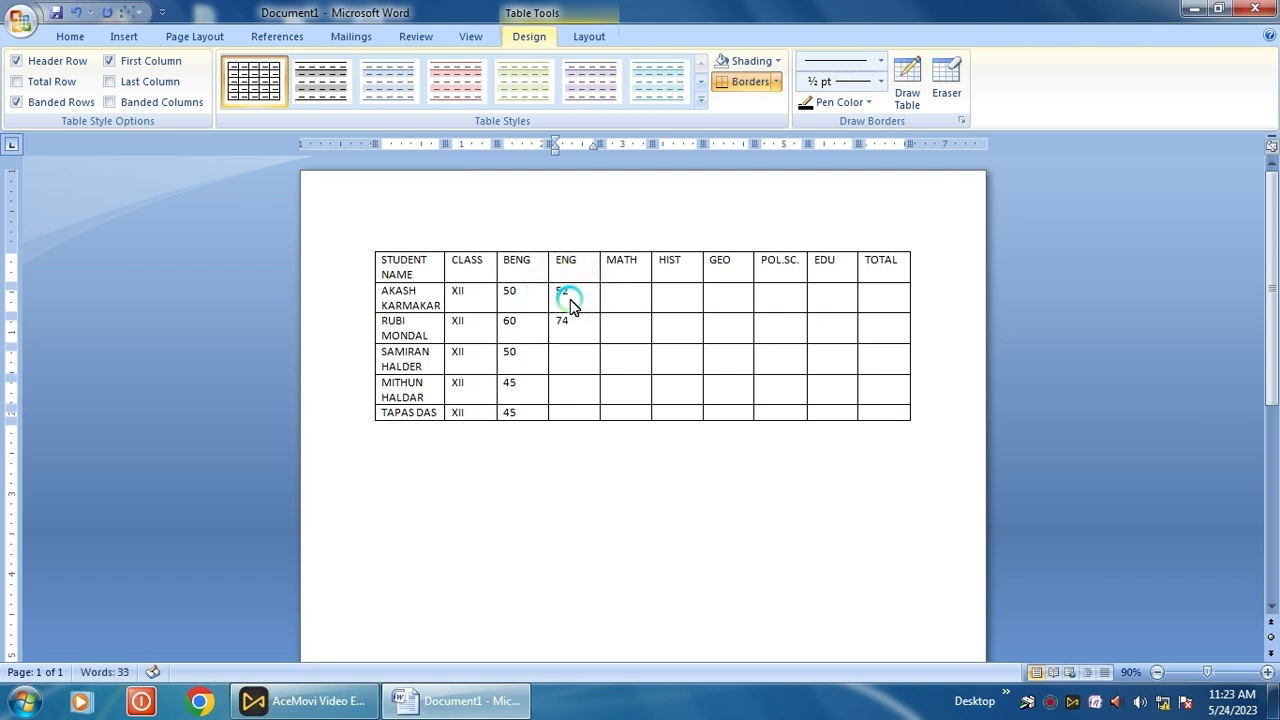
{"action": "key", "text": "Down"}
{"action": "type", "text": "85"}
{"action": "key", "text": "Down"}
{"action": "type", "text": "45"}
{"action": "key", "text": "Down"}
{"action": "type", "text": "65"}
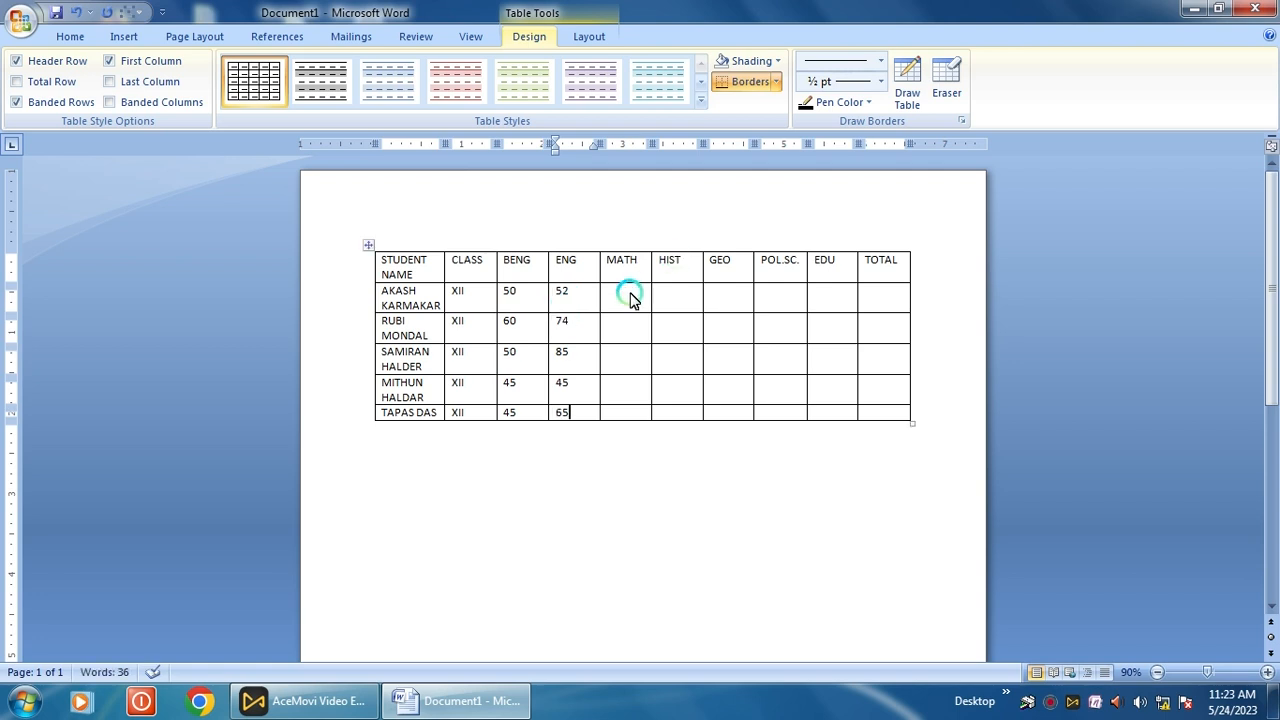
- Fill the MATH column with marks 85, 45, 65, 65 and 73
{"action": "left_click", "coordinate": [628, 300]}
{"action": "type", "text": "85"}
{"action": "key", "text": "Down"}
{"action": "type", "text": "45"}
{"action": "key", "text": "Down"}
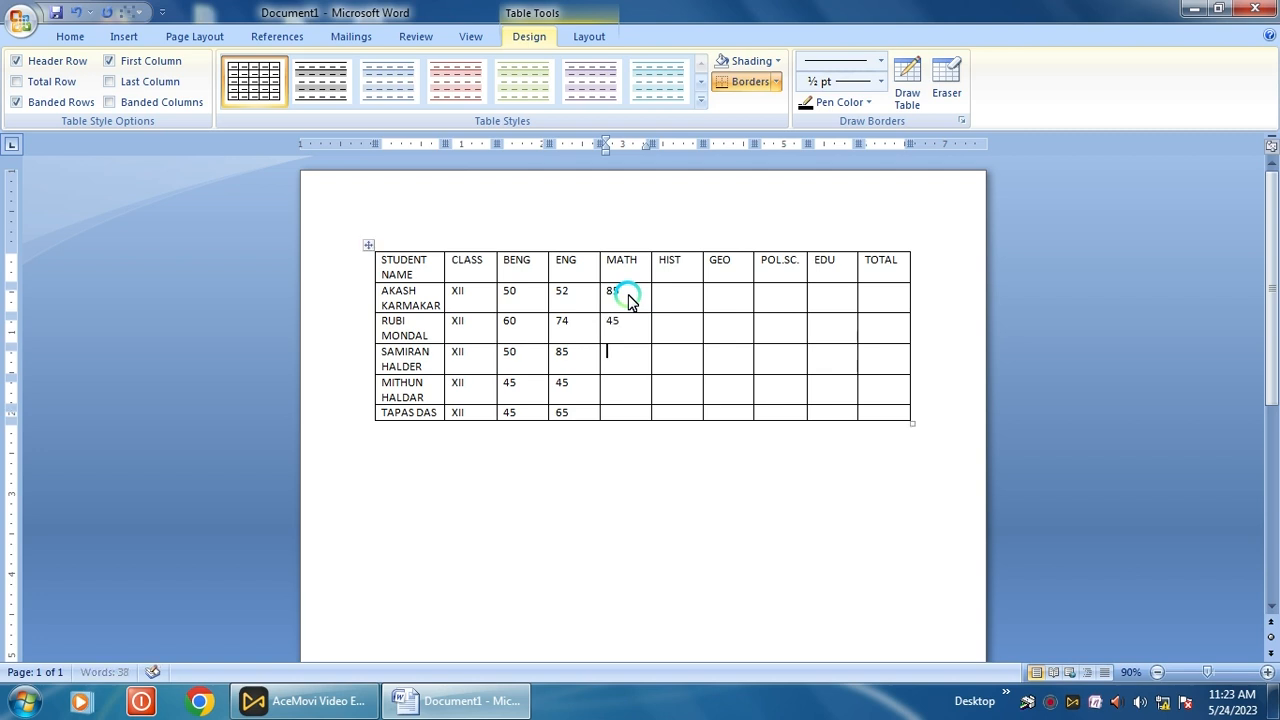
{"action": "type", "text": "65"}
{"action": "key", "text": "Down"}
{"action": "type", "text": "65"}
{"action": "key", "text": "Down"}
{"action": "type", "text": "73"}
- Fill the HIST column with marks 75, 65, 40 and 45
{"action": "left_click", "coordinate": [676, 306]}
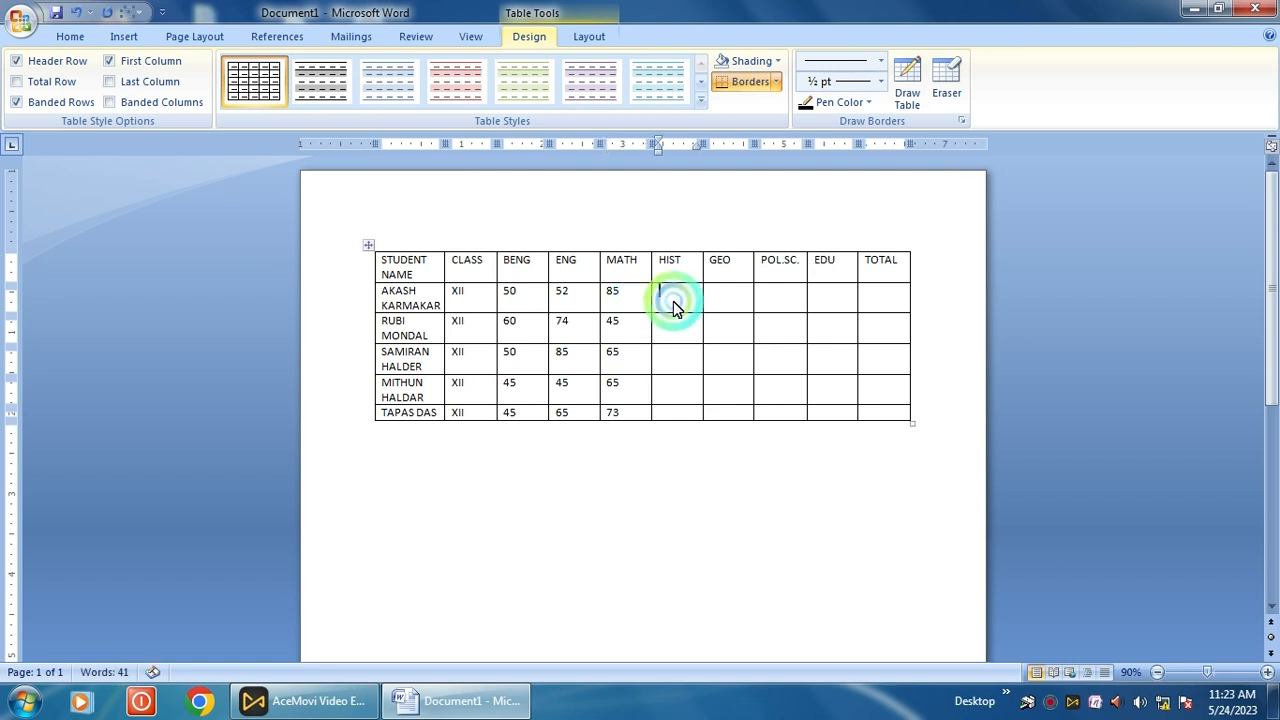
{"action": "type", "text": "75"}
{"action": "key", "text": "Down"}
{"action": "type", "text": "65"}
{"action": "key", "text": "Down"}
{"action": "type", "text": "40"}
{"action": "key", "text": "Down"}
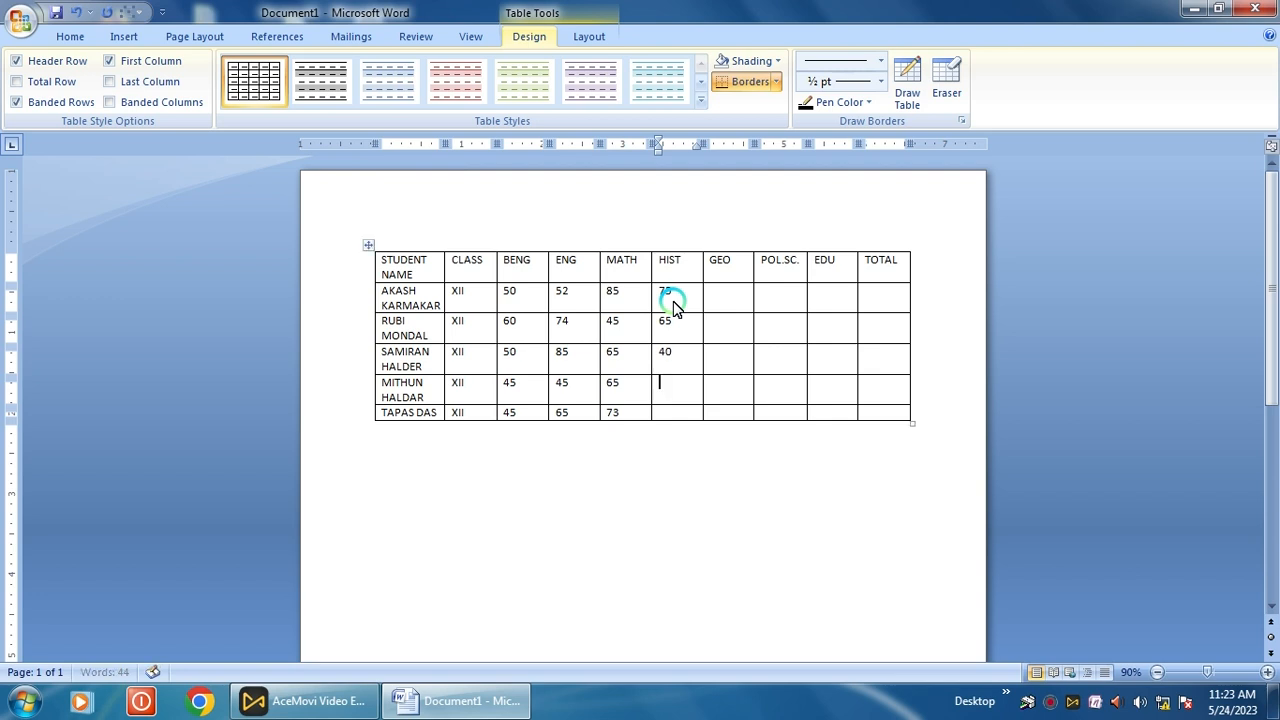
{"action": "type", "text": "45"}
{"action": "key", "text": "Down"}
- Type the last HIST mark 45, then GEO marks 50, 60 and 445
{"action": "type", "text": "45"}
{"action": "left_click", "coordinate": [733, 301]}
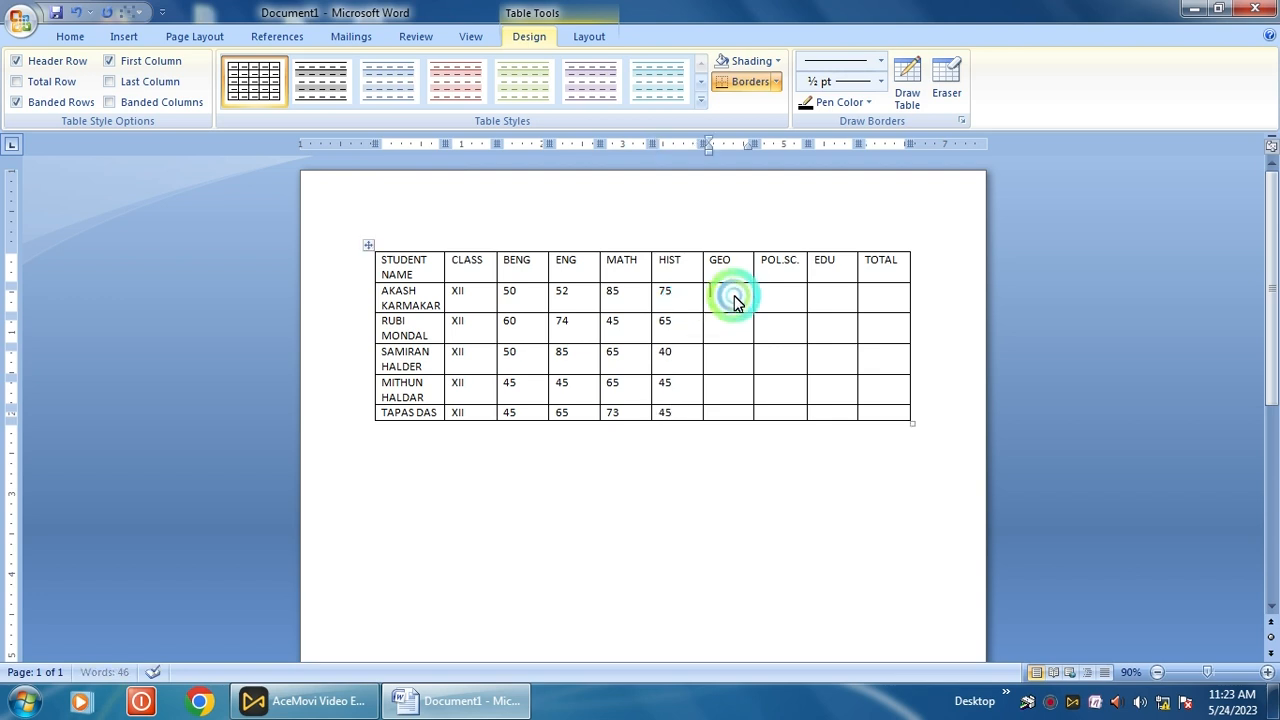
{"action": "type", "text": "50"}
{"action": "key", "text": "Down"}
{"action": "type", "text": "6"}
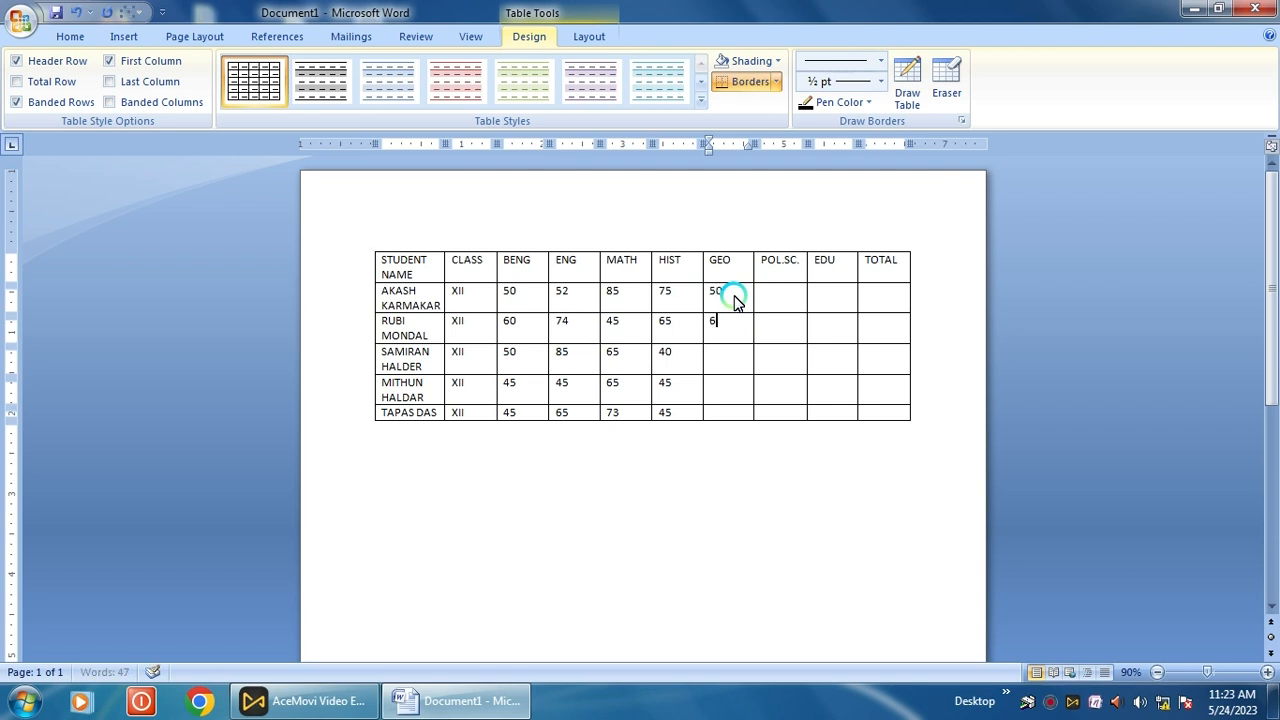
{"action": "type", "text": "0"}
{"action": "key", "text": "Down"}
{"action": "key", "text": "Down"}
{"action": "type", "text": "4"}
{"action": "type", "text": "45"}
{"action": "key", "text": "Down"}
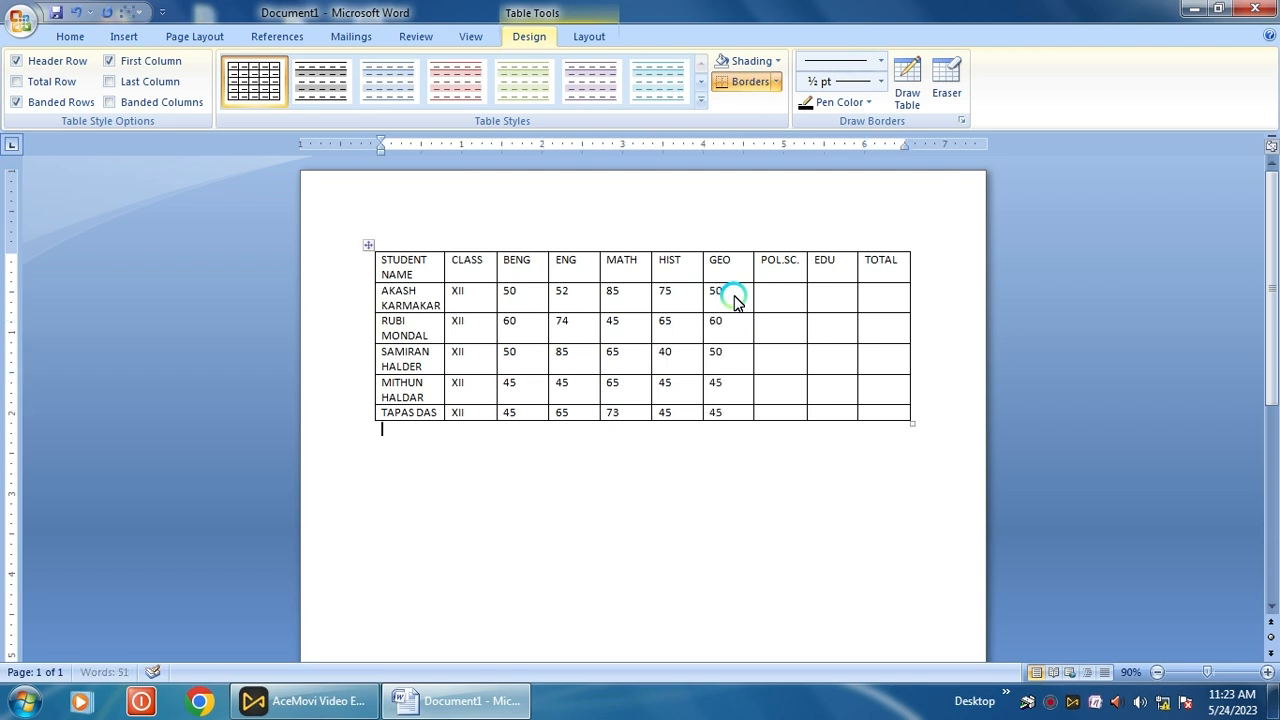
- Fill the POL.SC. column marks for the students
{"action": "left_click", "coordinate": [788, 306]}
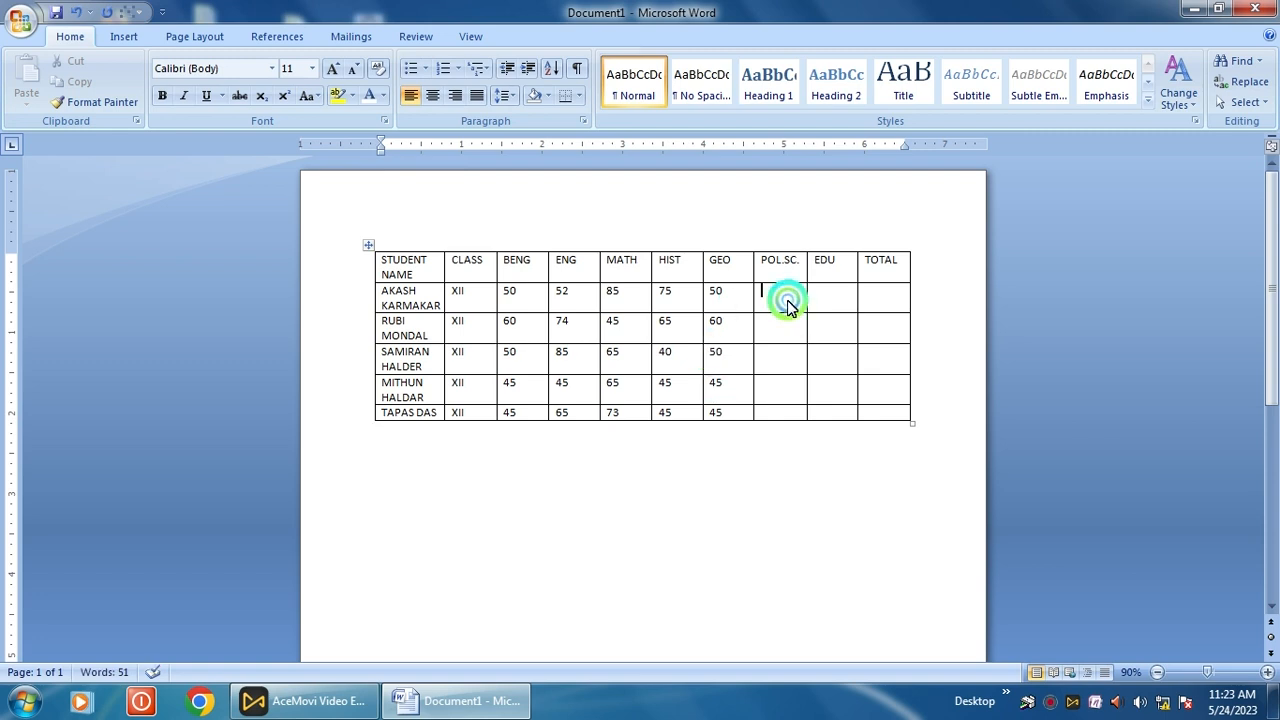
{"action": "type", "text": "45"}
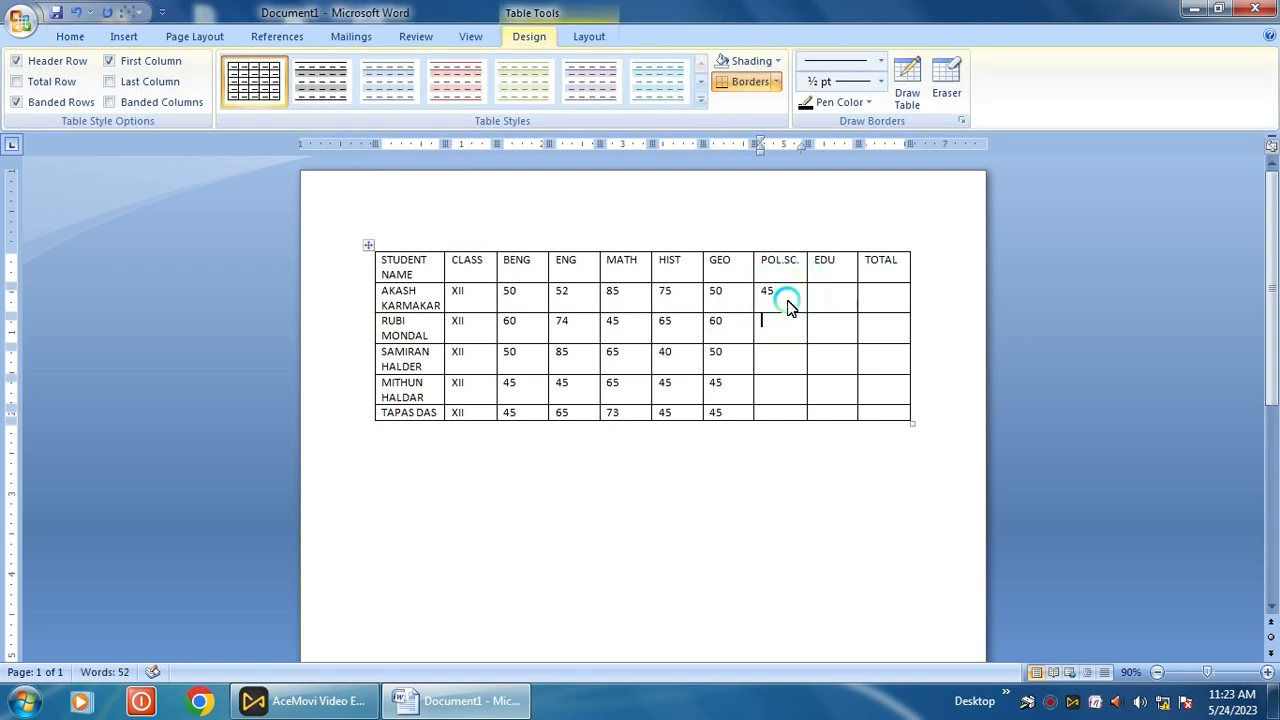
{"action": "type", "text": "65"}
{"action": "key", "text": "Down"}
{"action": "type", "text": "9"}
{"action": "key", "text": "Down"}
{"action": "type", "text": "53"}
{"action": "type", "text": "50"}
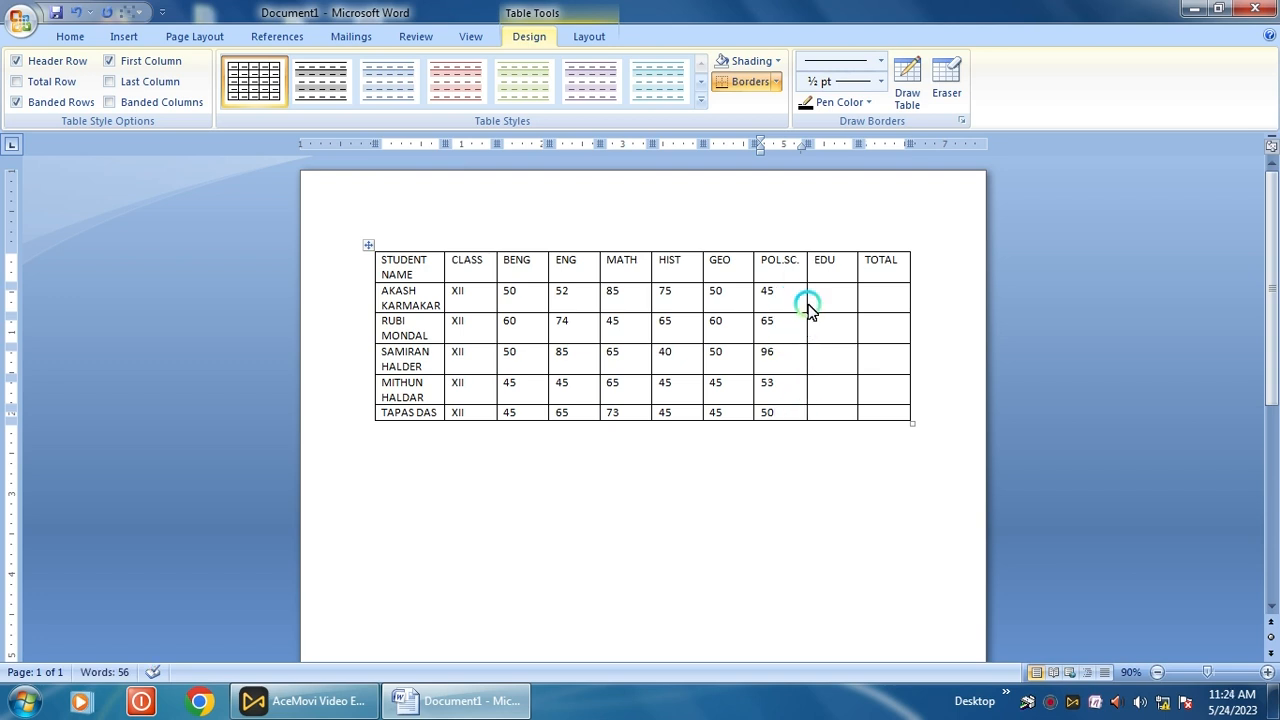
- Fill the EDU column marks, starting with 85, 56, 52 and 65
{"action": "left_click", "coordinate": [822, 300]}
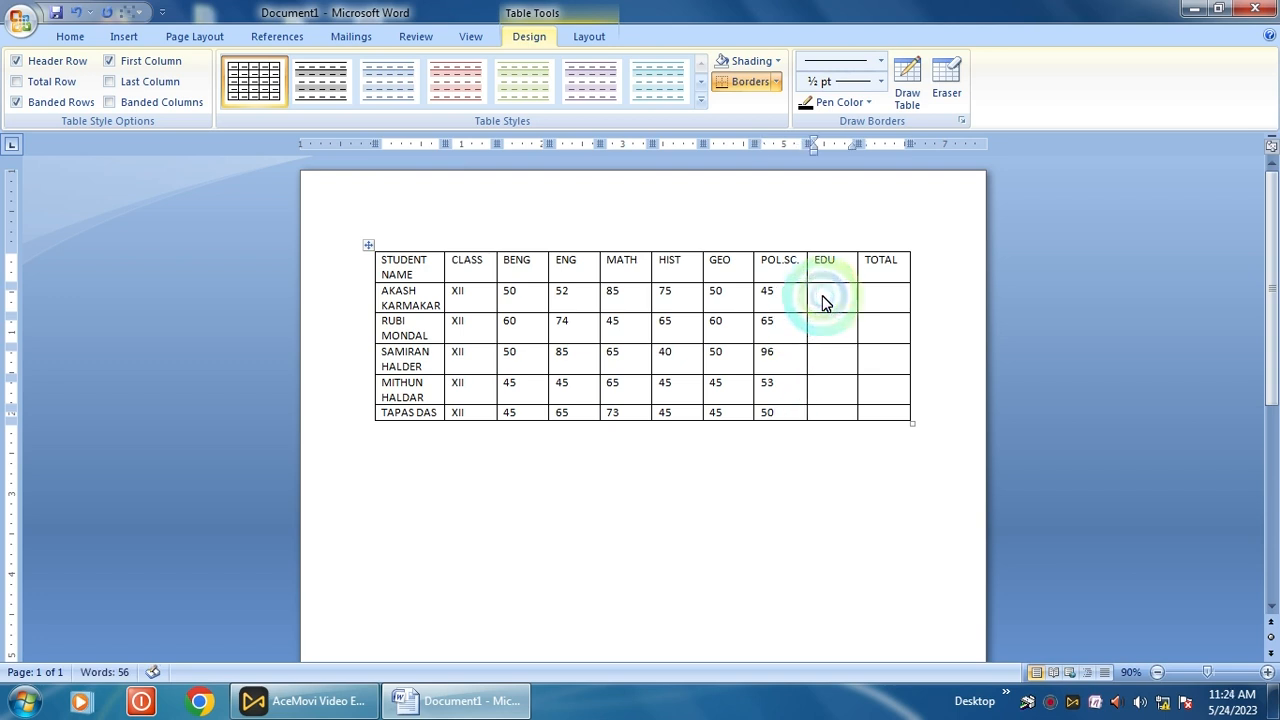
{"action": "type", "text": "85"}
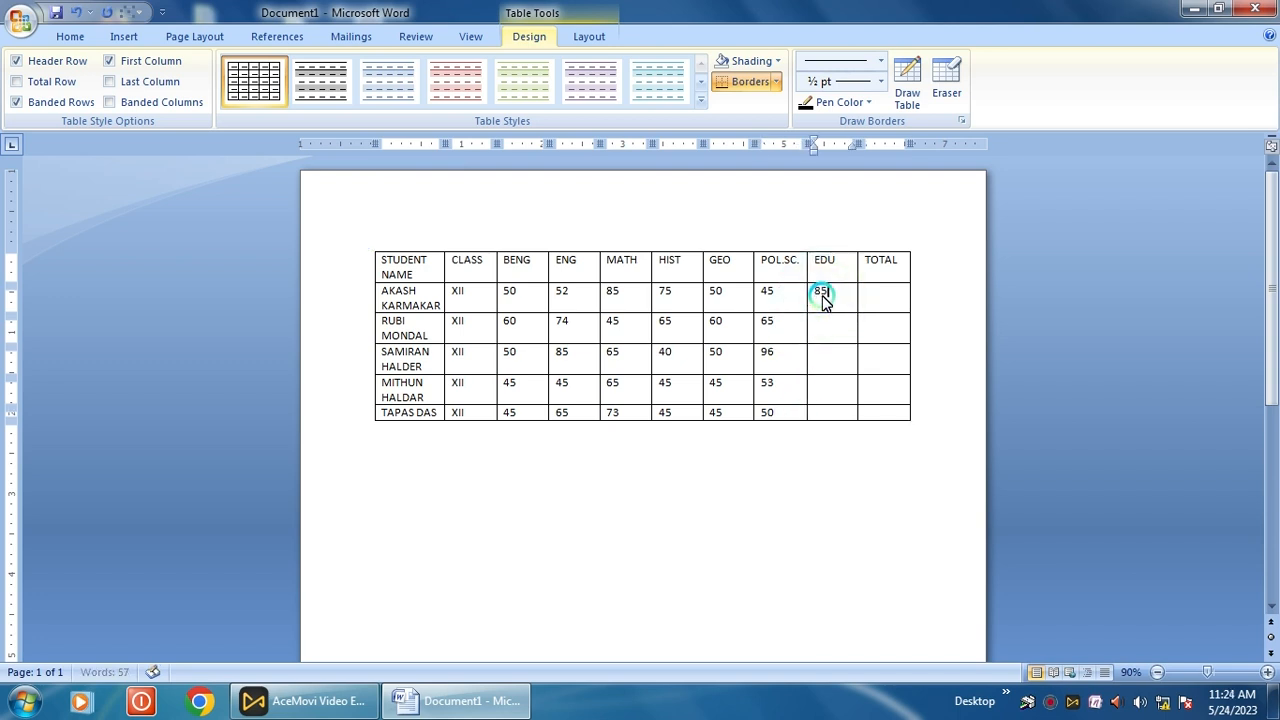
{"action": "key", "text": "Down"}
{"action": "type", "text": "56"}
{"action": "key", "text": "Down"}
{"action": "type", "text": "52"}
{"action": "key", "text": "Down"}
{"action": "type", "text": "65"}
{"action": "key", "text": "Down"}
{"action": "type", "text": "5"}
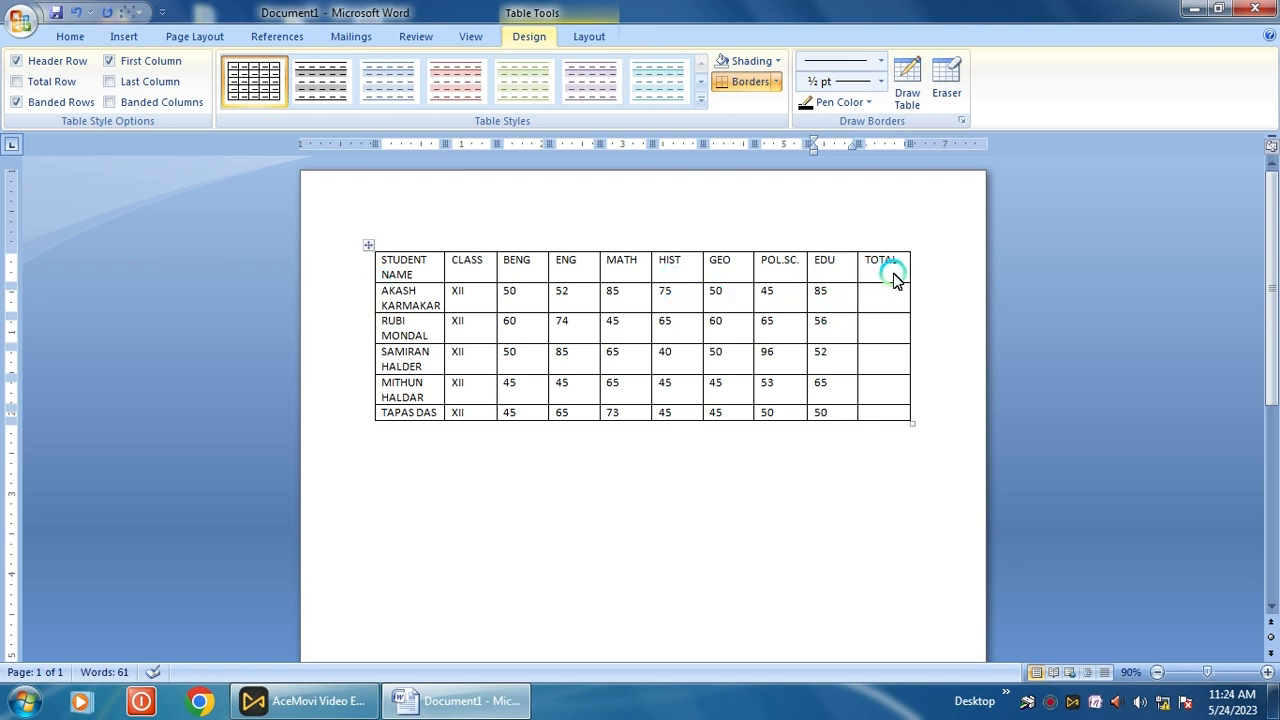
- Apply green Font Color and Bold to the header cells STUDENT NAME through EDU
{"action": "left_click_drag", "start_coordinate": [845, 275], "coordinate": [400, 274]}
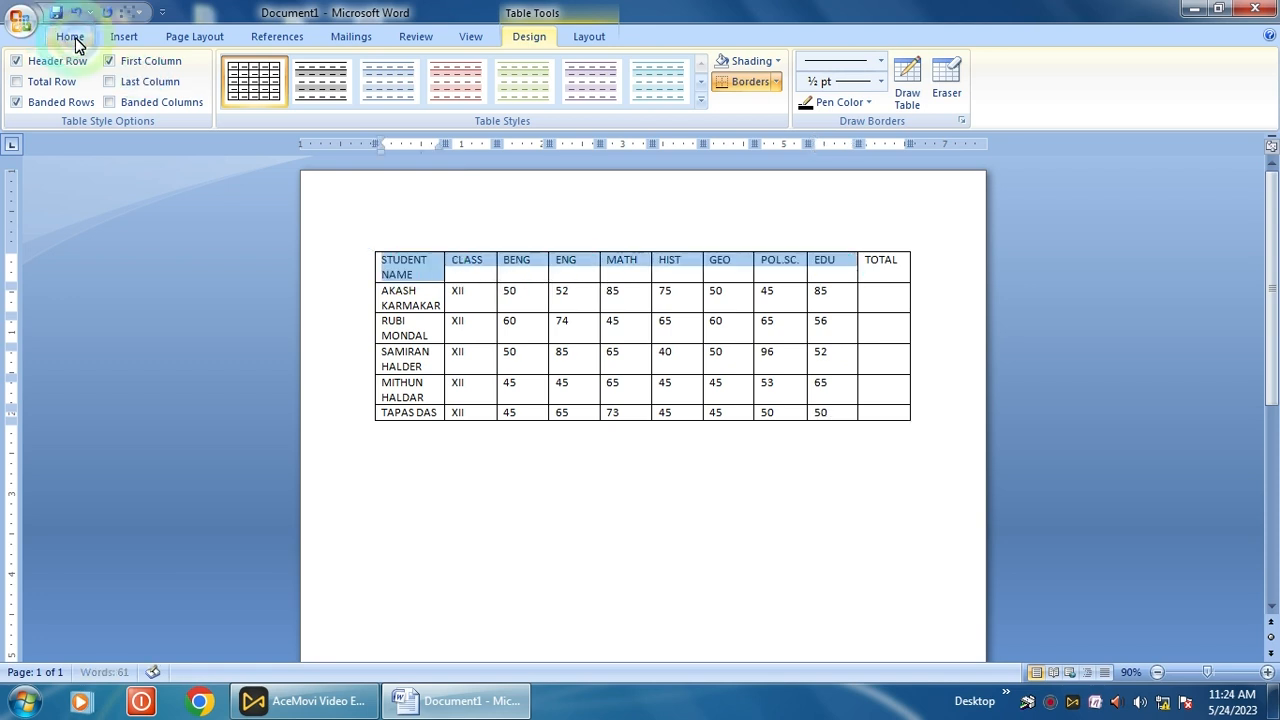
{"action": "left_click", "coordinate": [70, 36]}
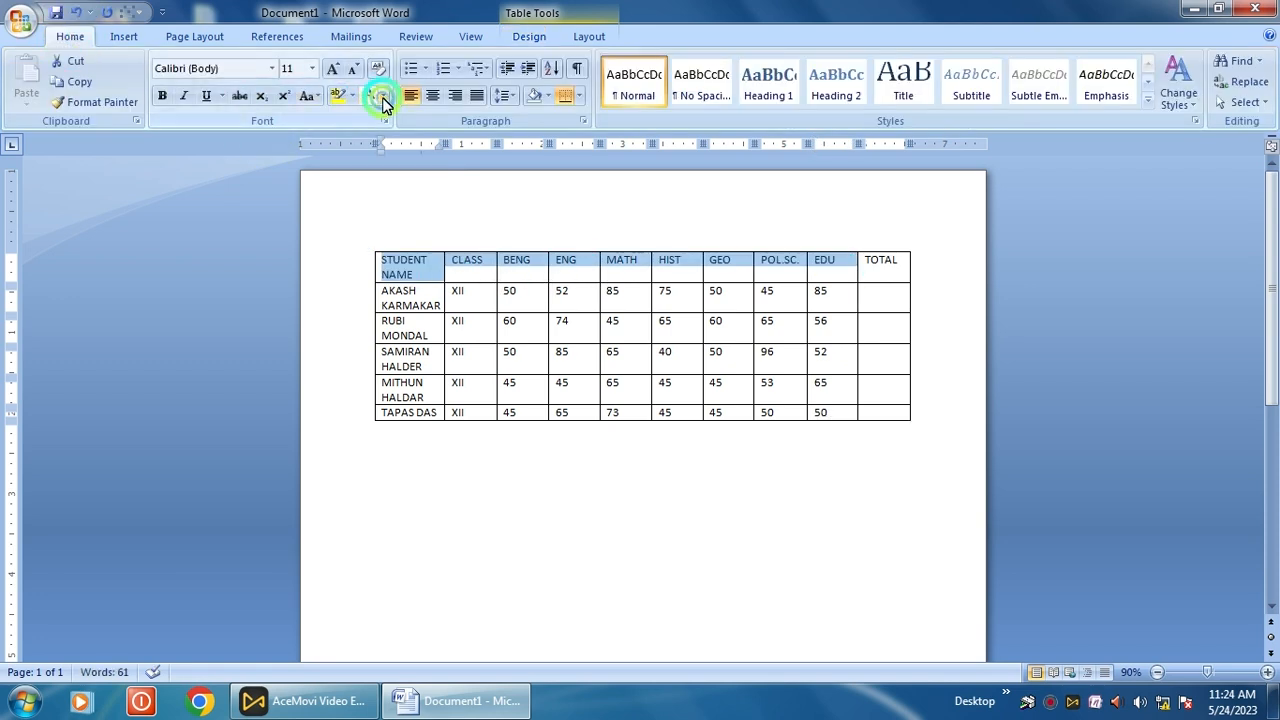
{"action": "left_click", "coordinate": [382, 96]}
{"action": "left_click", "coordinate": [448, 257]}
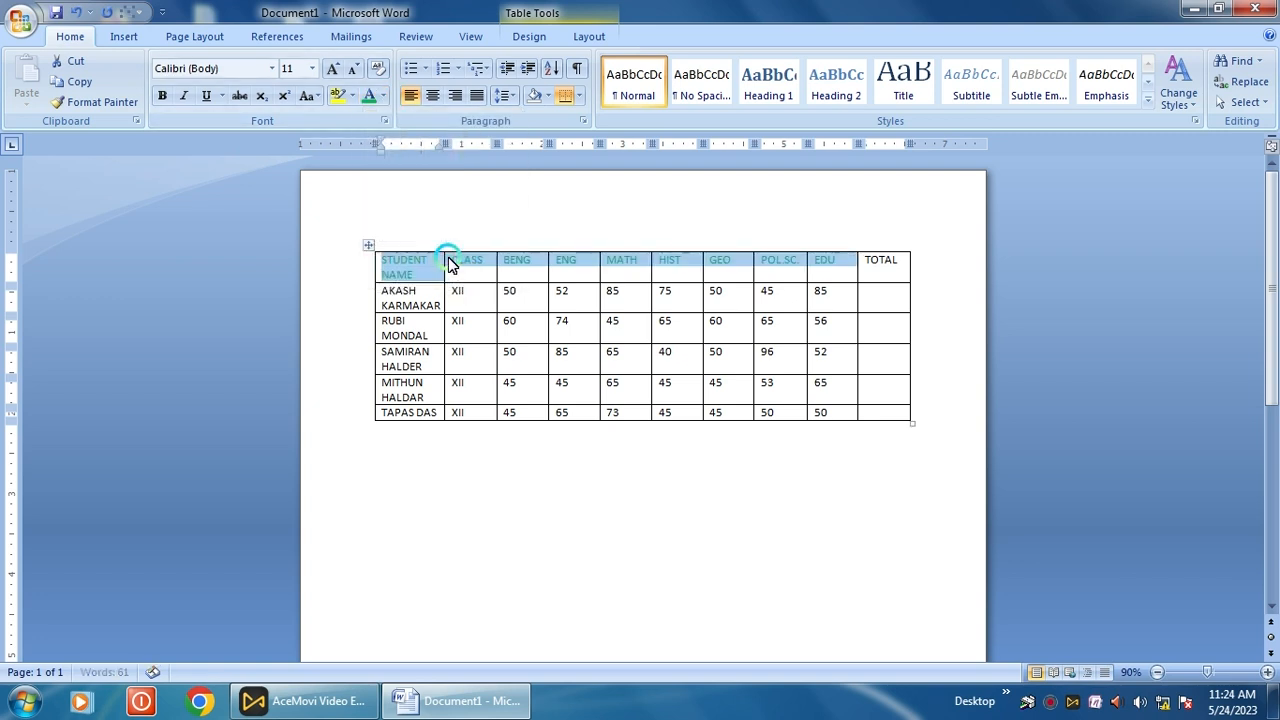
{"action": "left_click", "coordinate": [172, 101]}
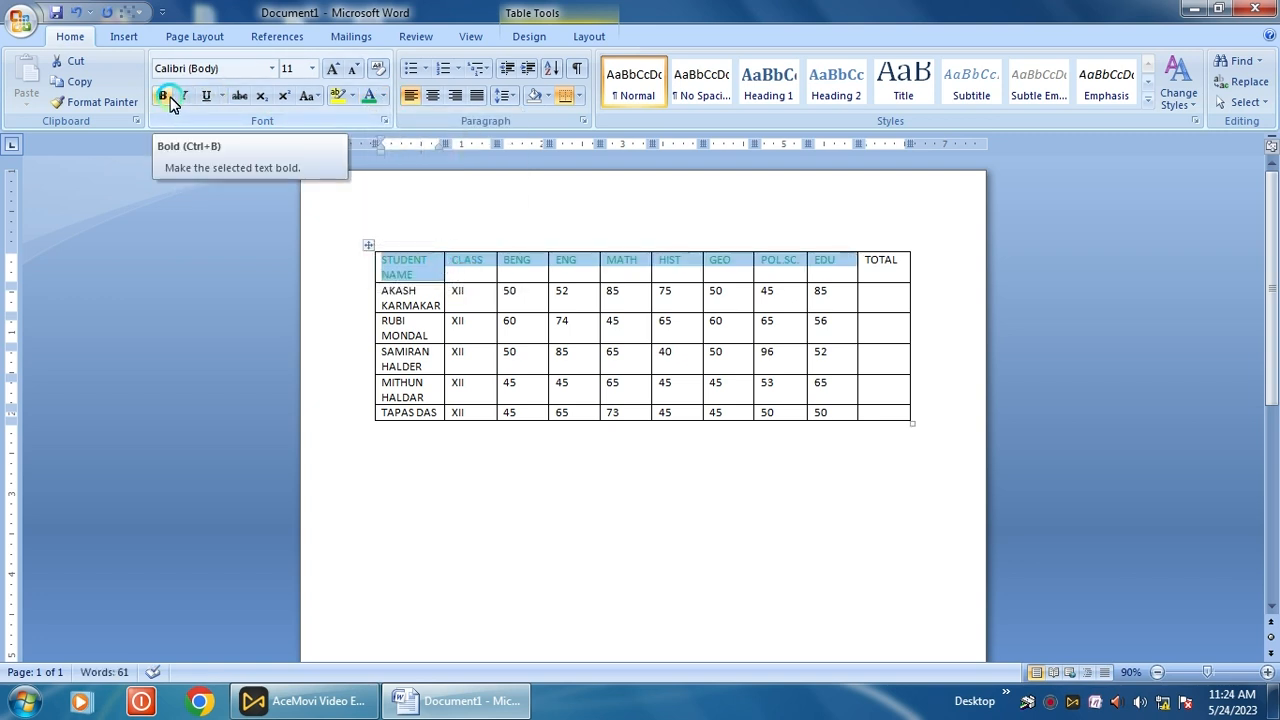
{"action": "left_click", "coordinate": [503, 442]}
{"action": "left_click", "coordinate": [432, 245]}
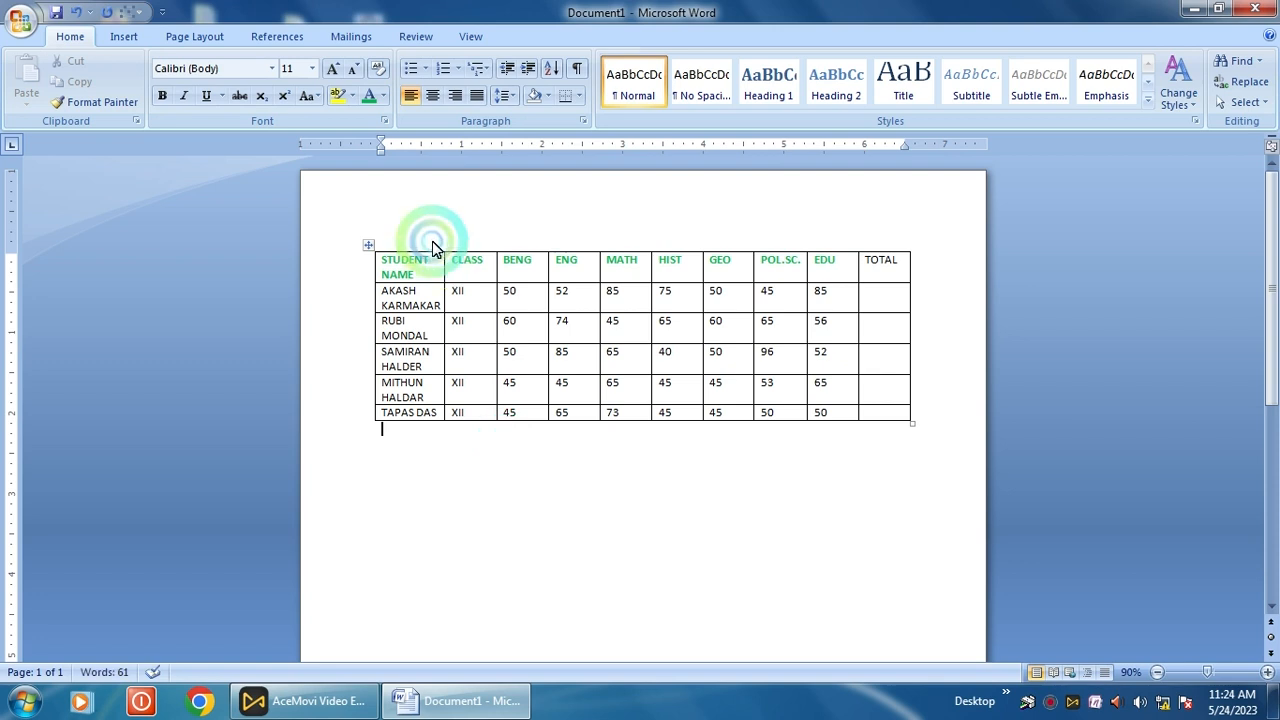
{"action": "left_click", "coordinate": [678, 256]}
{"action": "left_click", "coordinate": [889, 251]}
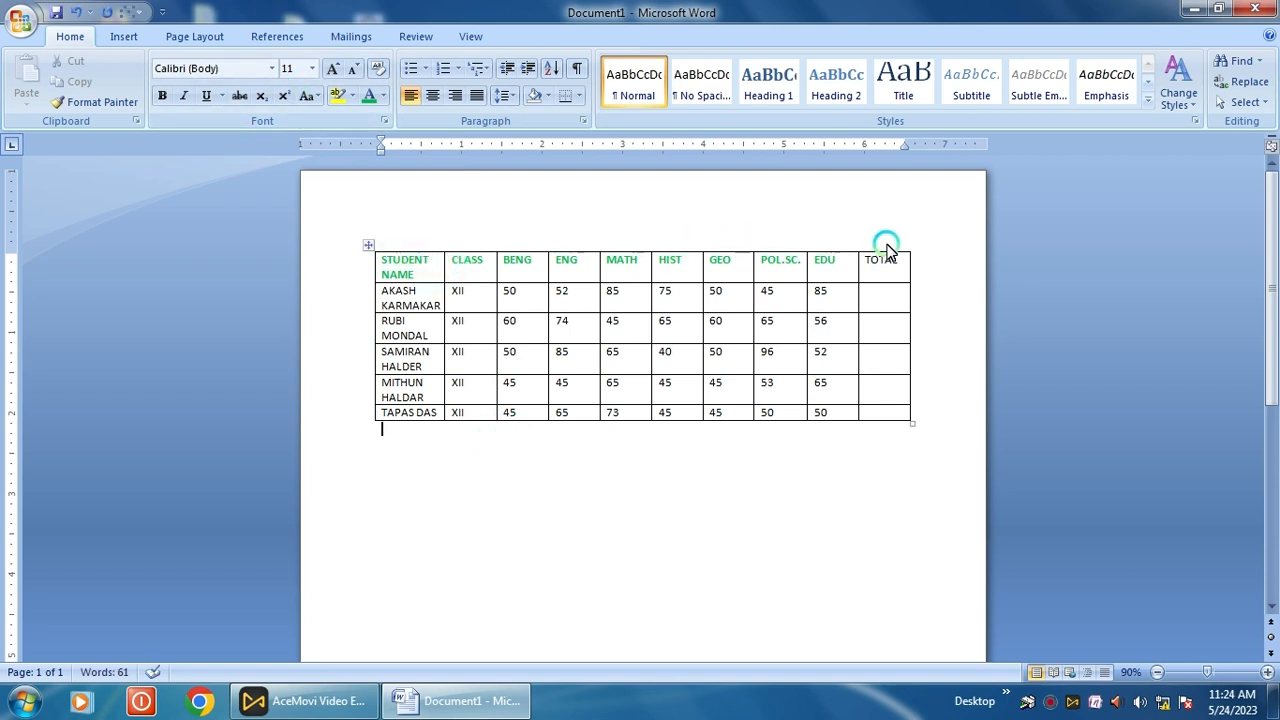
{"action": "left_click", "coordinate": [740, 203]}
{"action": "left_click", "coordinate": [523, 272]}
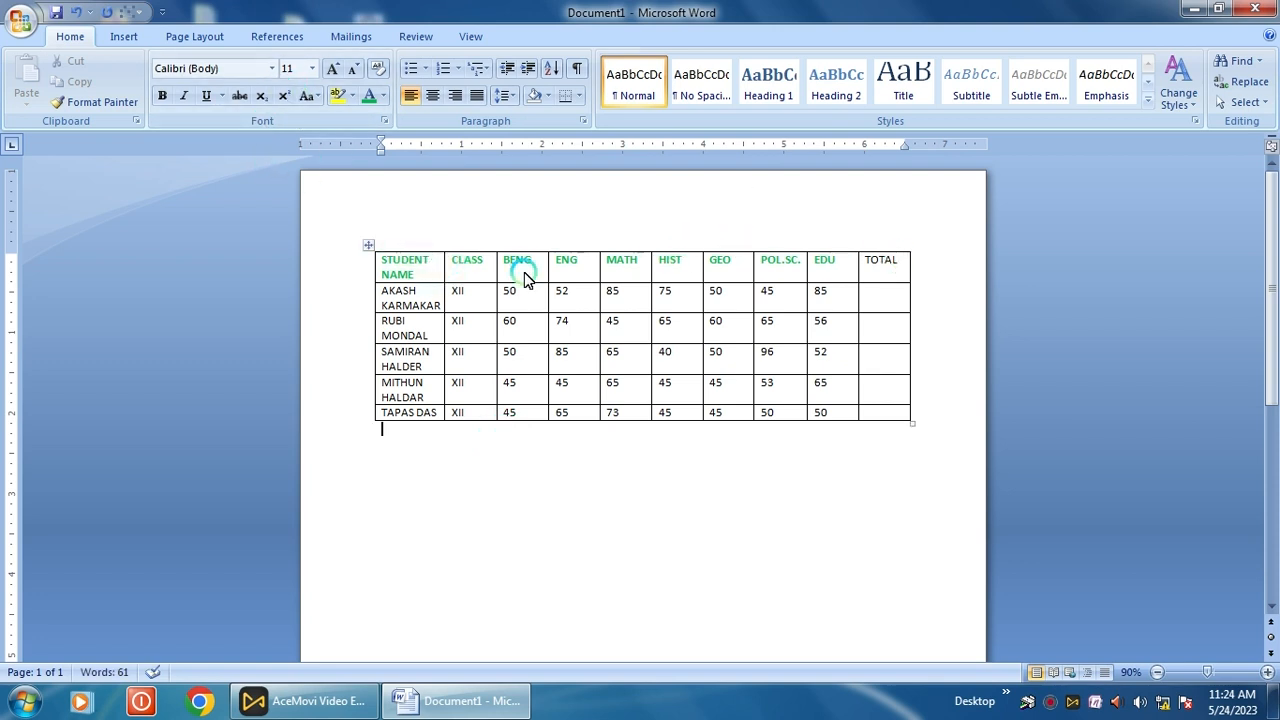
- With Draw Table, draw a full-width row above the headers and split it into two rows
{"action": "left_click", "coordinate": [124, 40]}
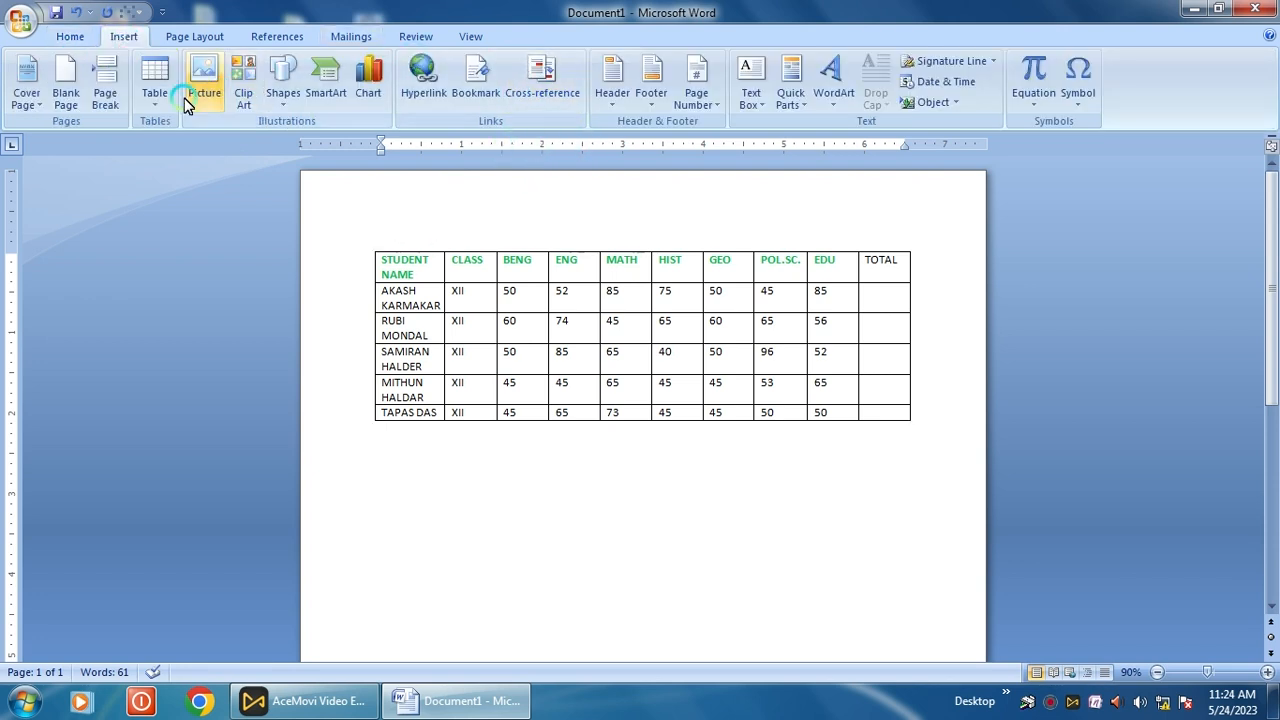
{"action": "left_click", "coordinate": [157, 108]}
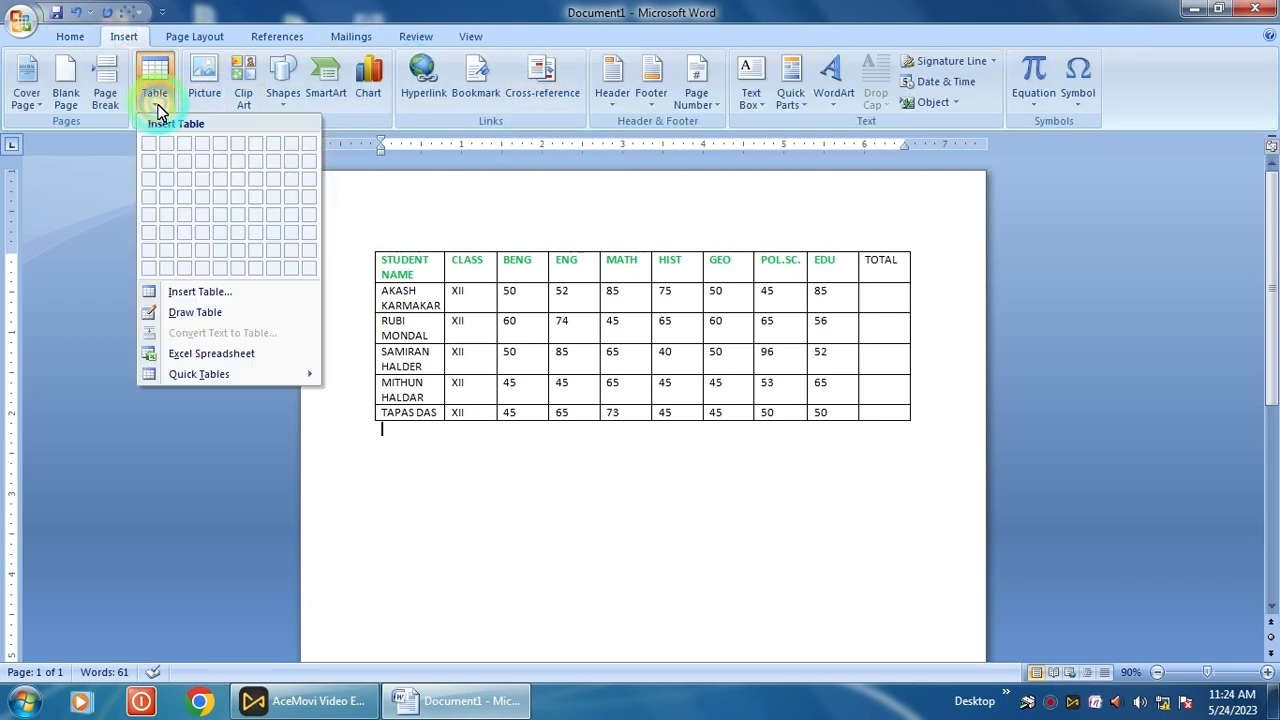
{"action": "left_click", "coordinate": [182, 314]}
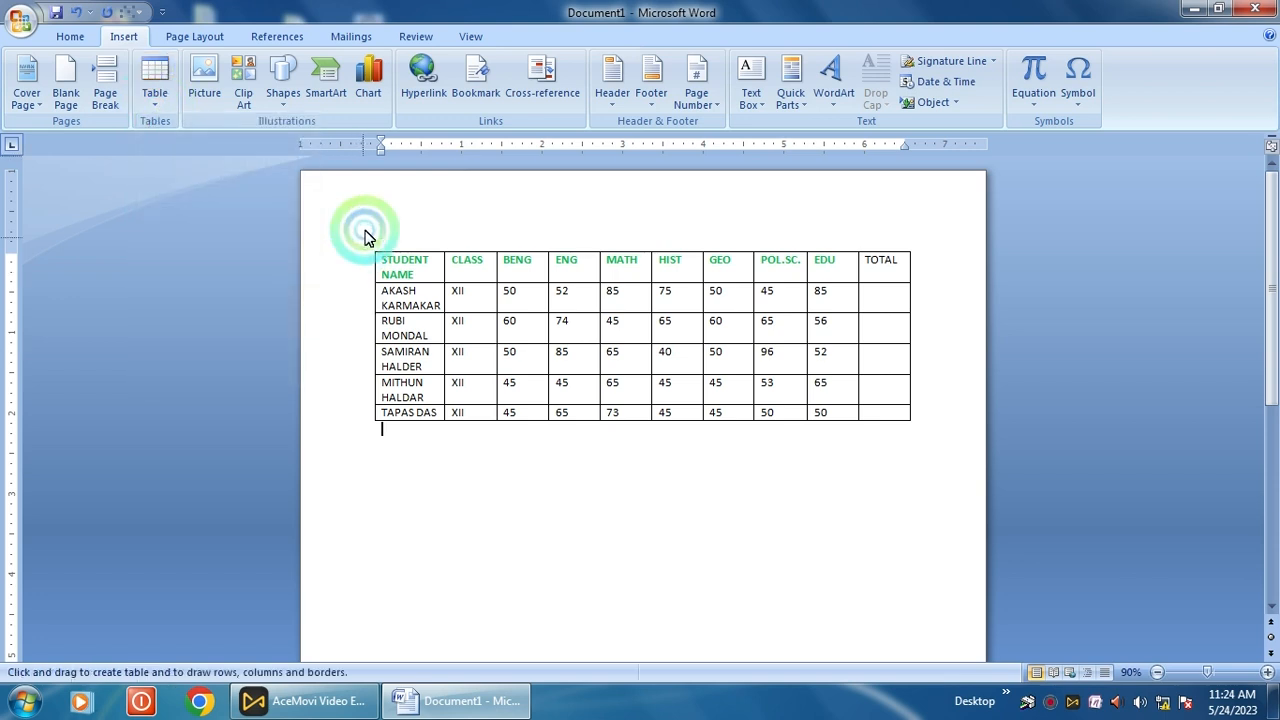
{"action": "mouse_move", "coordinate": [372, 214]}
{"action": "left_mouse_down"}
{"action": "mouse_move", "coordinate": [380, 251]}
{"action": "mouse_move", "coordinate": [909, 253]}
{"action": "left_mouse_up"}
{"action": "left_click", "coordinate": [487, 268]}
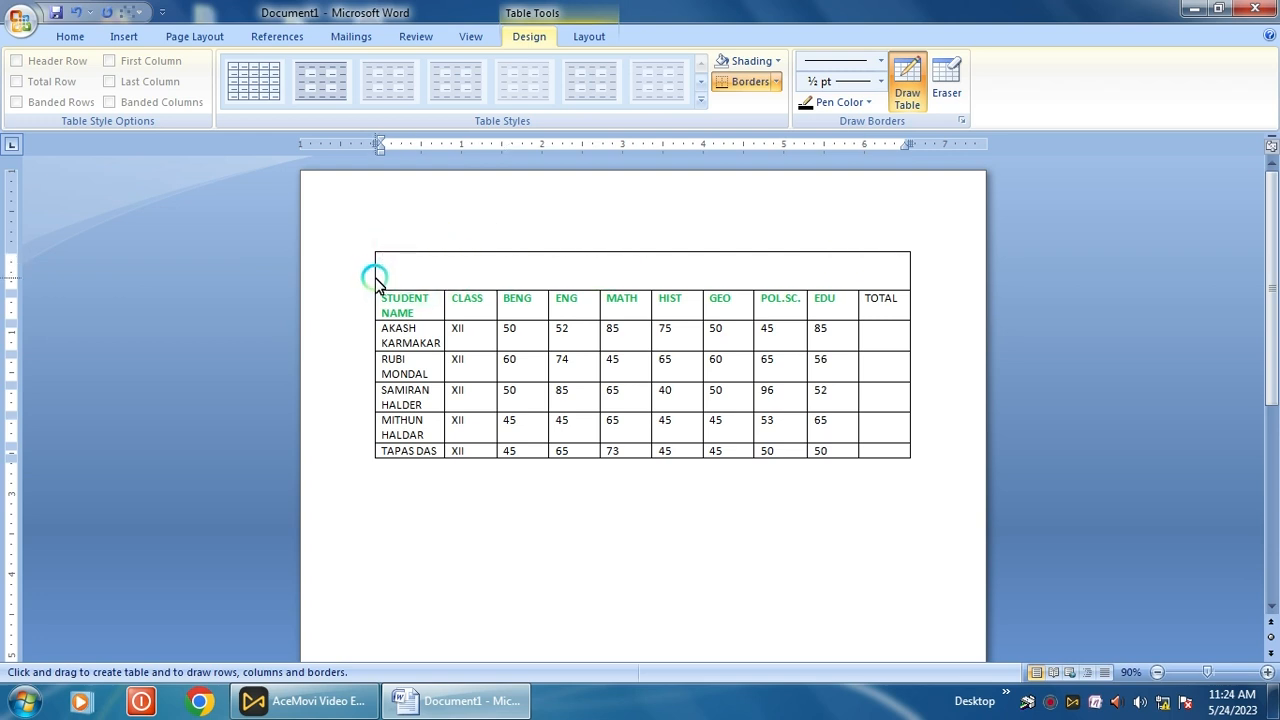
{"action": "left_click_drag", "start_coordinate": [376, 280], "coordinate": [728, 269]}
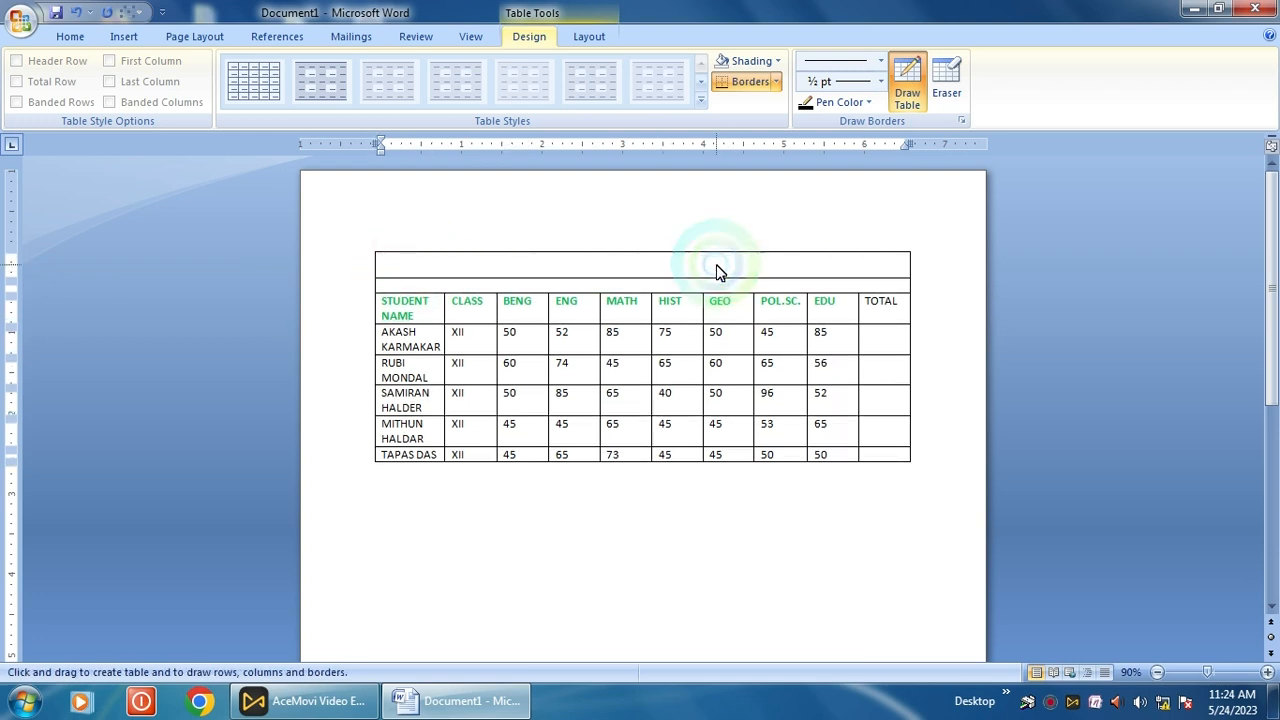
{"action": "left_click", "coordinate": [716, 268]}
- Type the title BHADURA HIGH SCHOOL (H.S) in the top row
{"action": "key", "text": "Escape"}
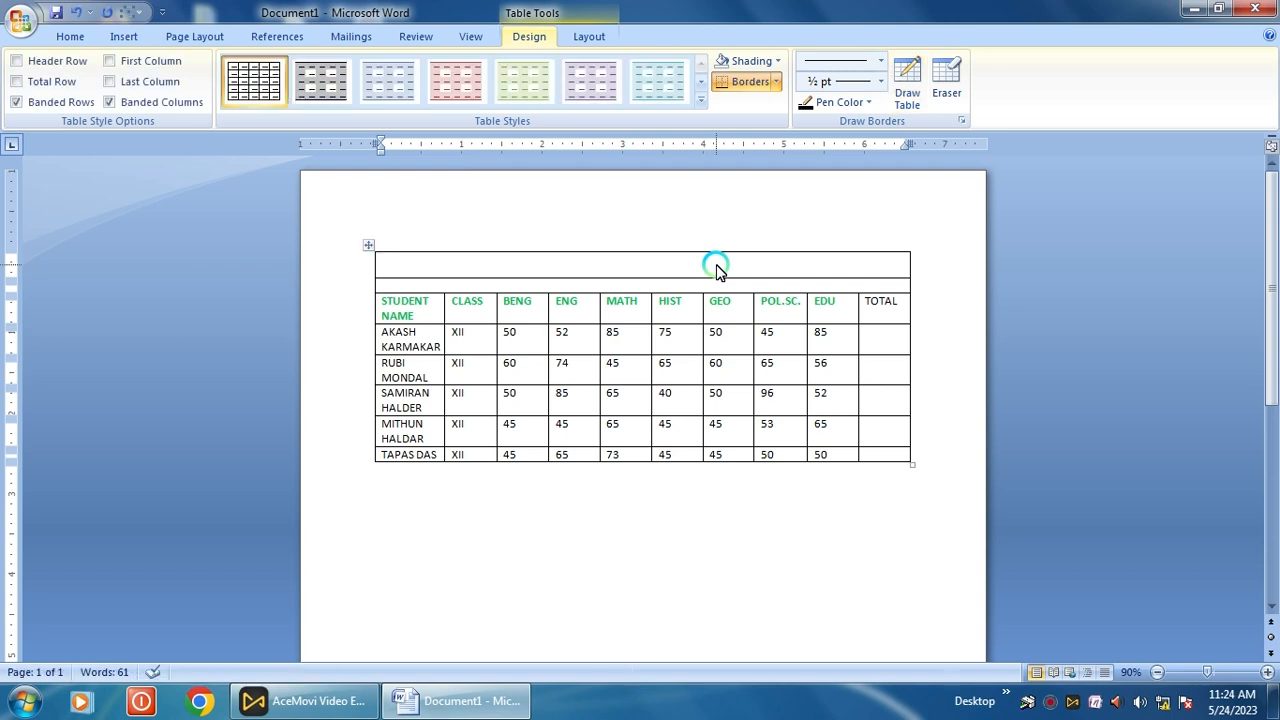
{"action": "type", "text": "BHADURA"}
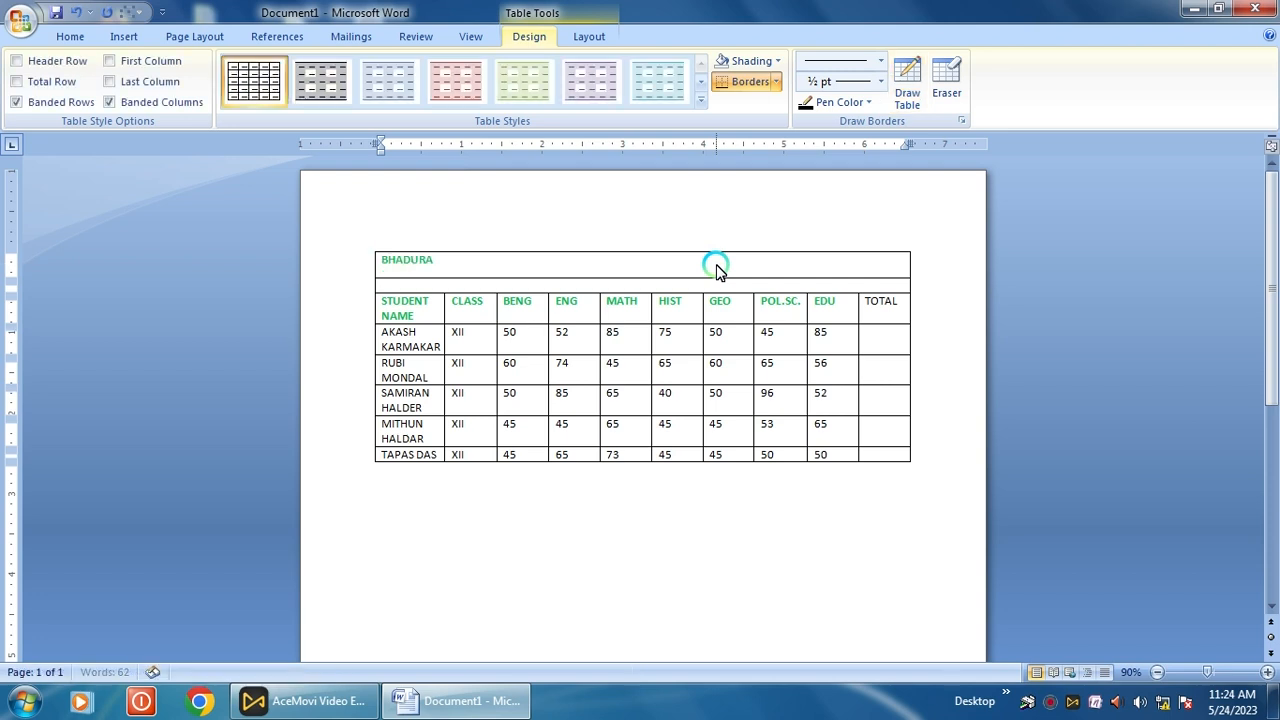
{"action": "type", "text": " HIGH SCHOOL (H"}
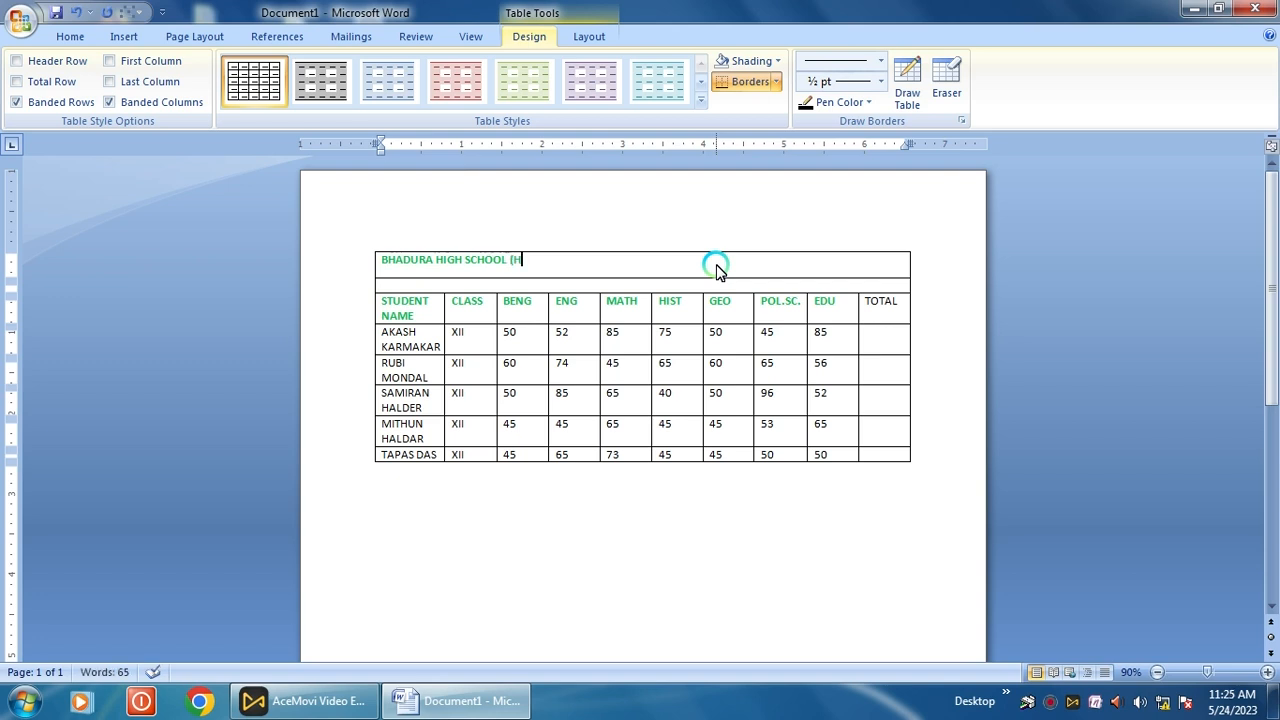
{"action": "type", "text": ".S)"}
{"action": "key", "text": "Return"}
- Add the school's village, police station, district and PIN address line beneath the title
{"action": "type", "text": "VIL"}
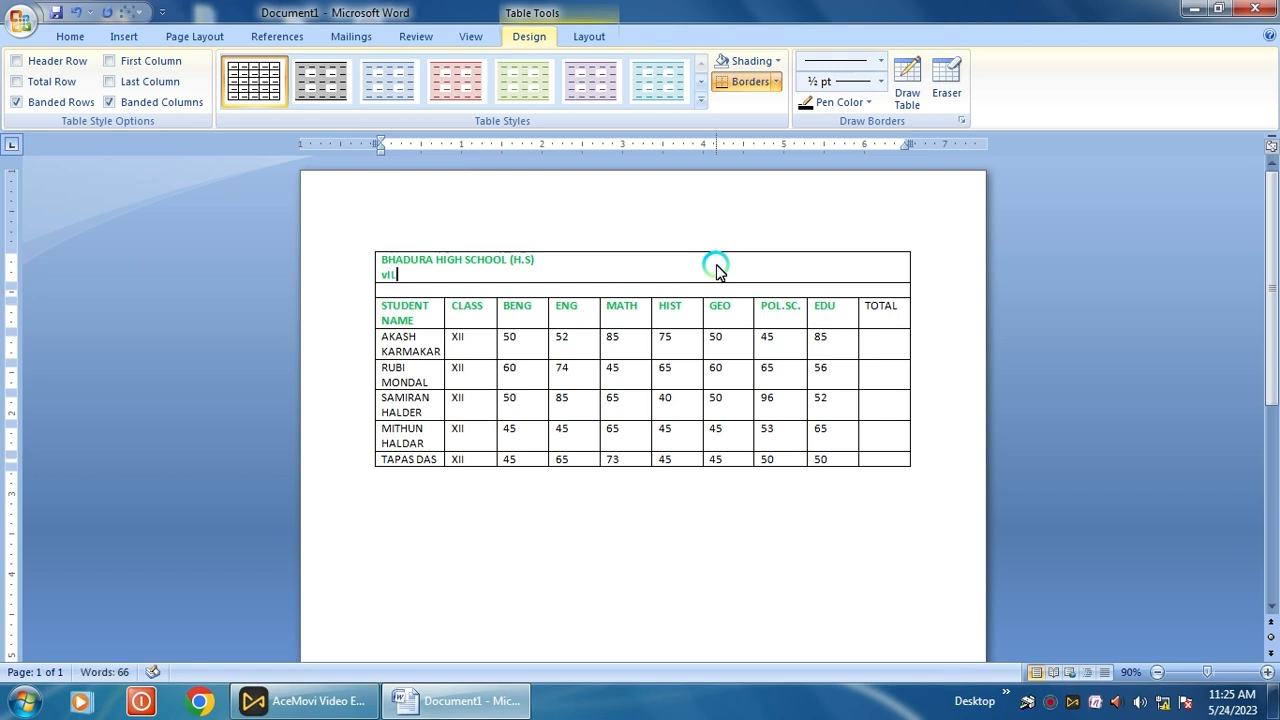
{"action": "type", "text": "L"}
{"action": "key", "text": "BackSpace"}
{"action": "key", "text": "BackSpace"}
{"action": "key", "text": "BackSpace"}
{"action": "type", "text": "I"}
{"action": "key", "text": "BackSpace"}
{"action": "key", "text": "BackSpace"}
{"action": "type", "text": "Vi"}
{"action": "type", "text": "ll+p.O- Bhadura, P.S-"}
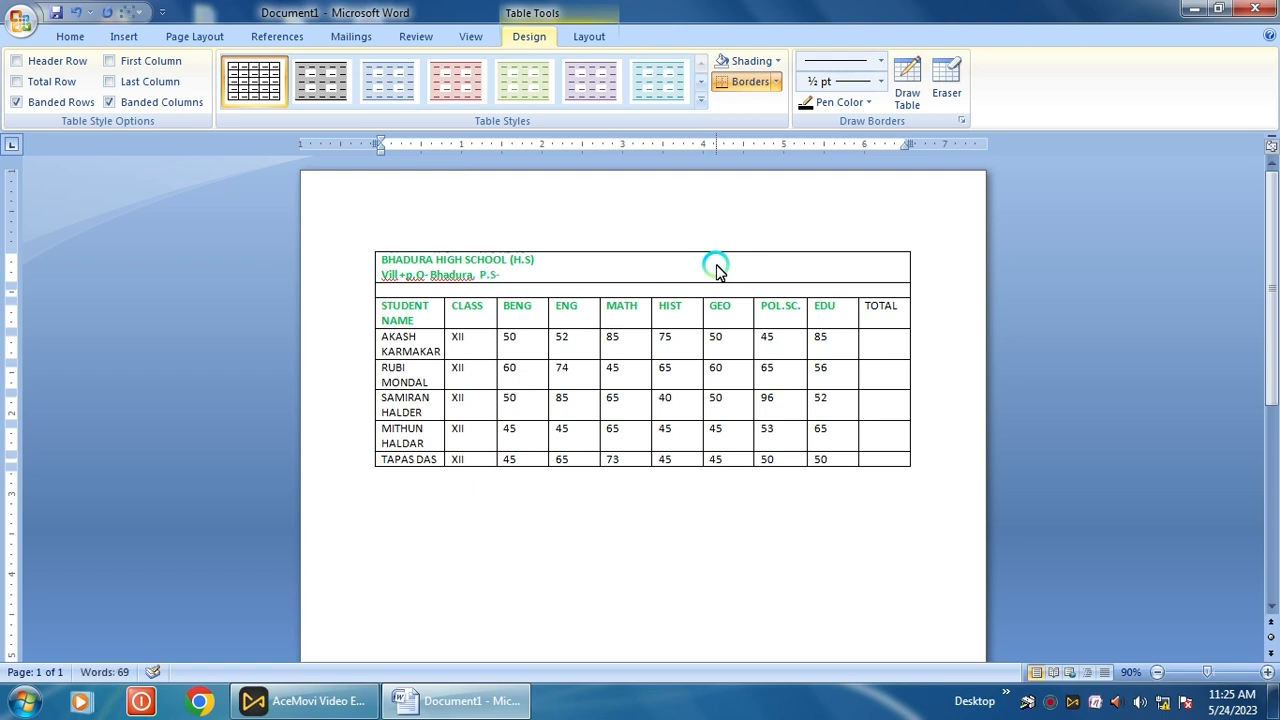
{"action": "type", "text": "Ramnagar,Dist- south"}
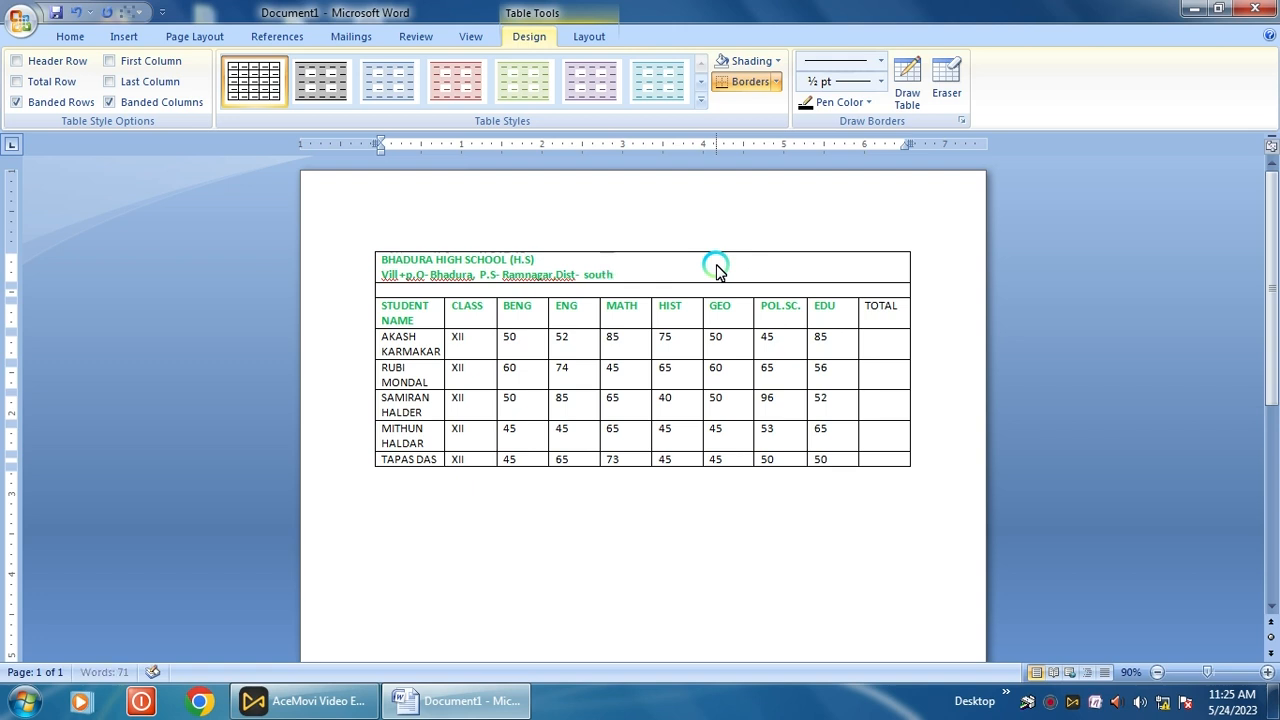
{"action": "type", "text": " 24 pgs , Pin Code"}
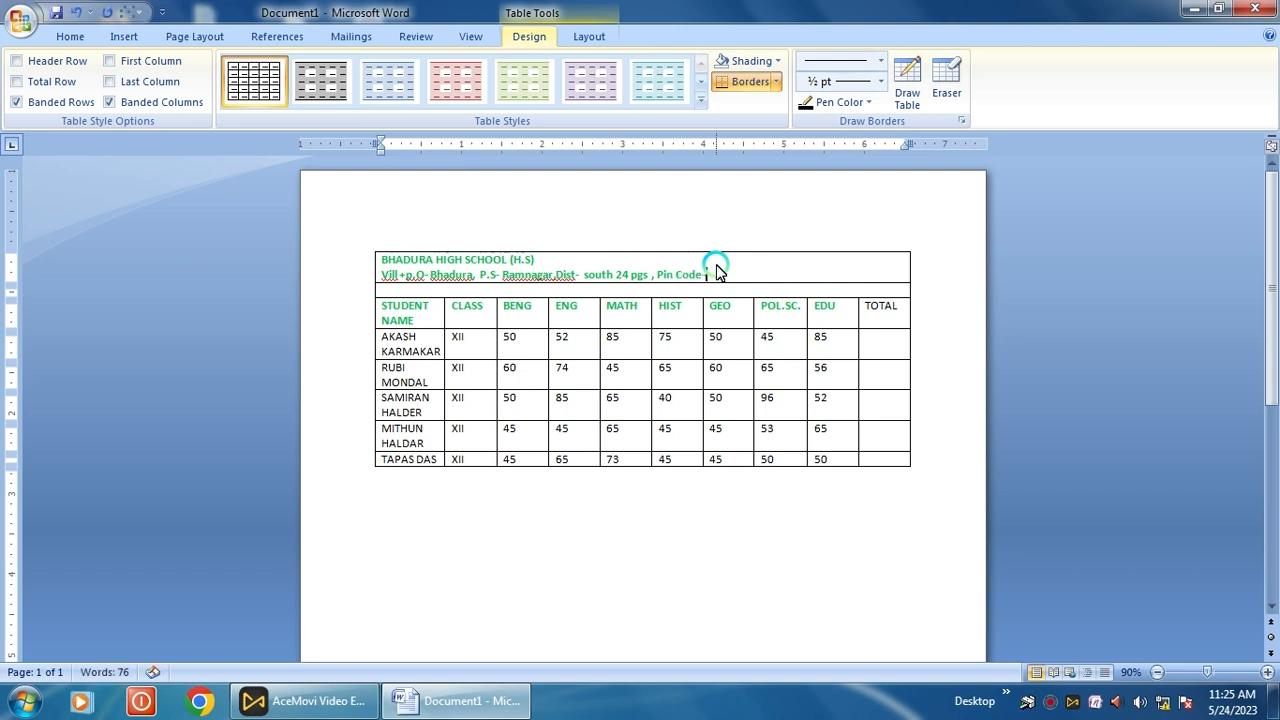
{"action": "type", "text": "- 743504"}
- Enlarge the school name to font size 18 and centre it
{"action": "left_click_drag", "start_coordinate": [634, 260], "coordinate": [386, 255]}
{"action": "left_click", "coordinate": [73, 37]}
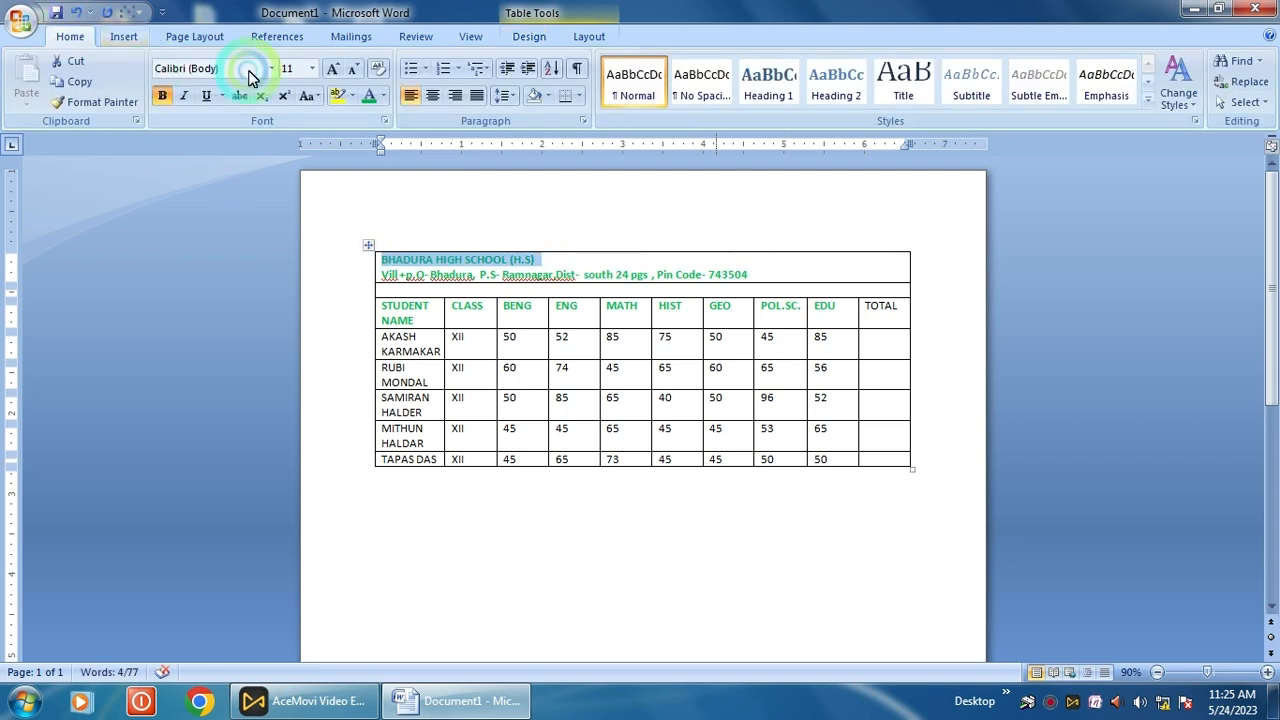
{"action": "left_click", "coordinate": [312, 68]}
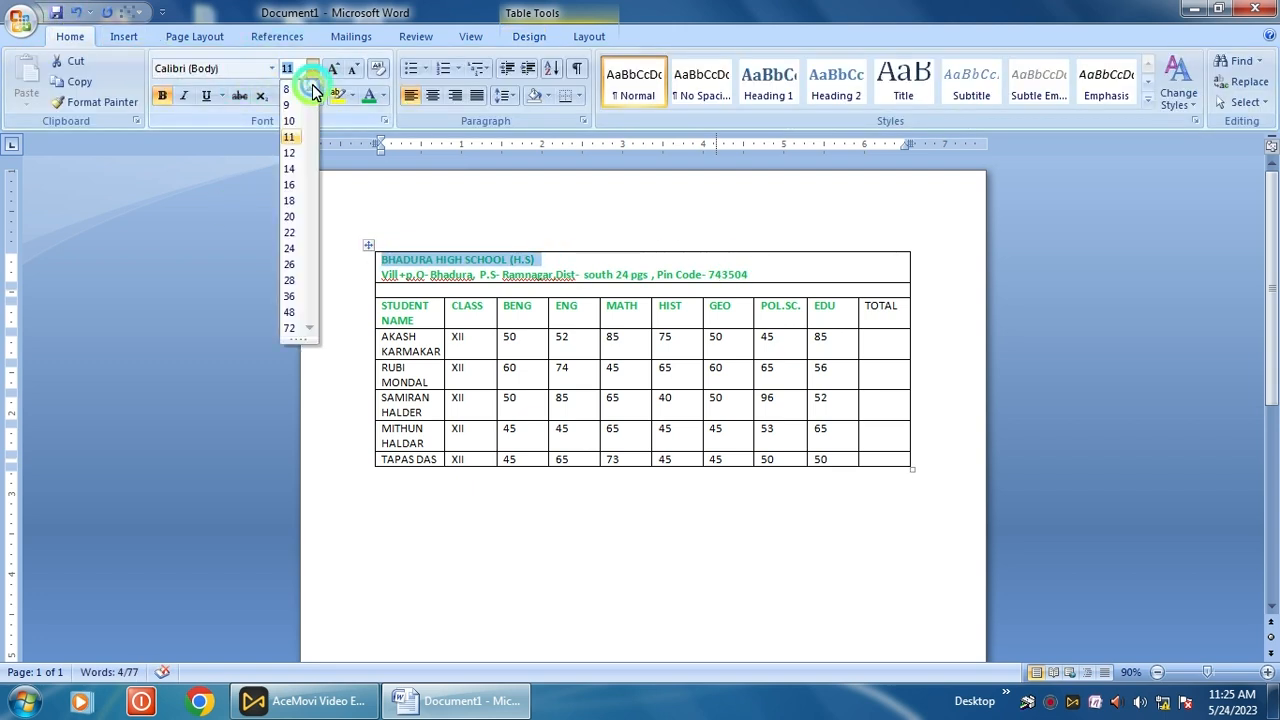
{"action": "left_click", "coordinate": [288, 202]}
{"action": "left_click", "coordinate": [433, 100]}
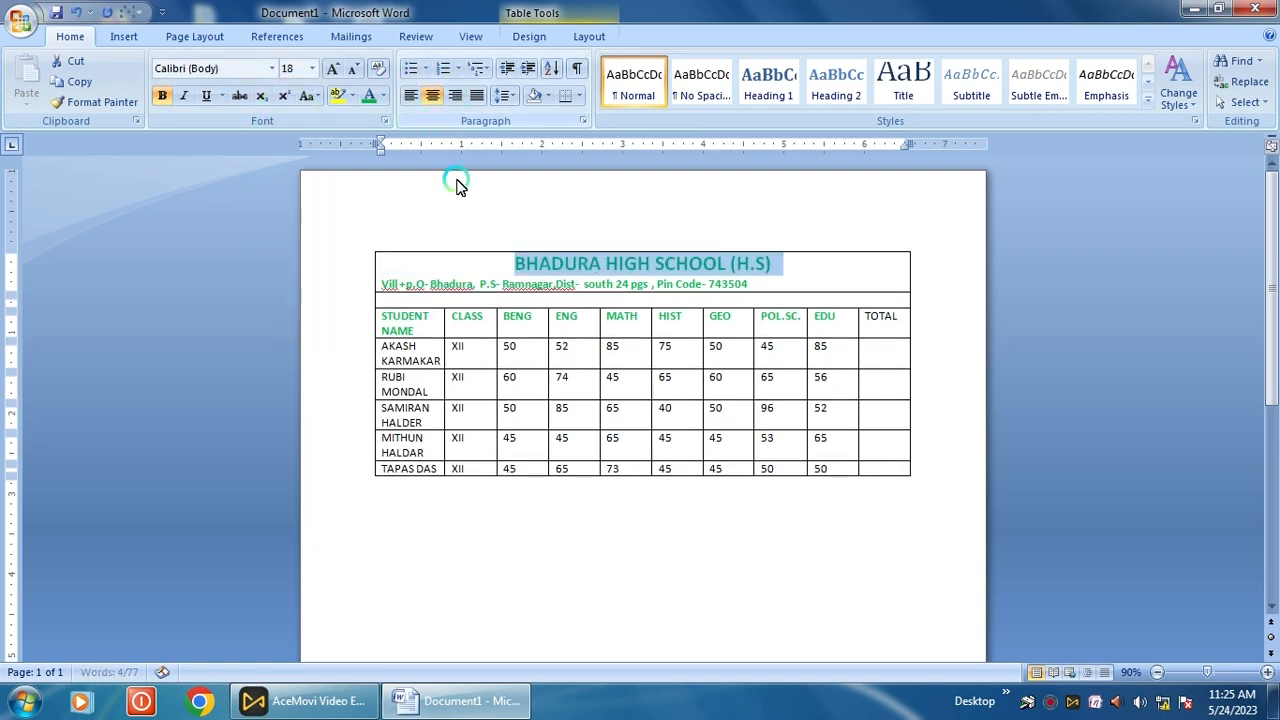
- Centre the address line and start a contact-number line beneath it
{"action": "left_click_drag", "start_coordinate": [789, 286], "coordinate": [335, 280]}
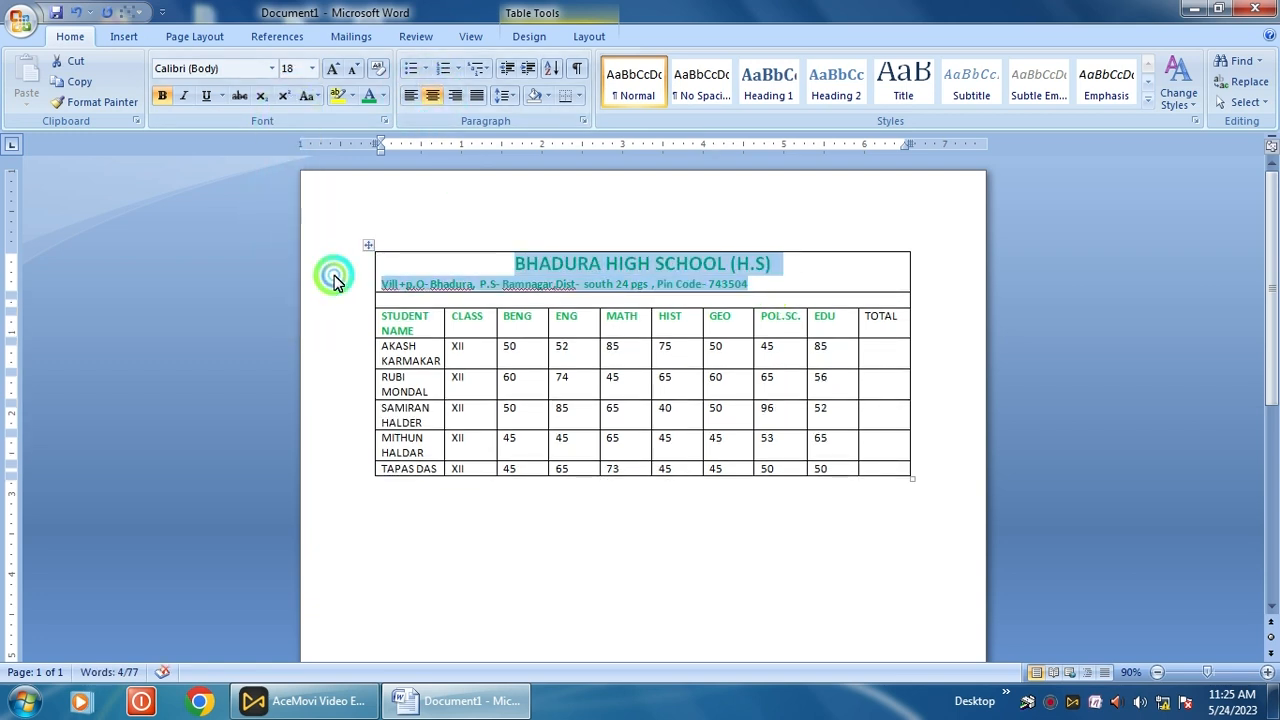
{"action": "left_click", "coordinate": [430, 95]}
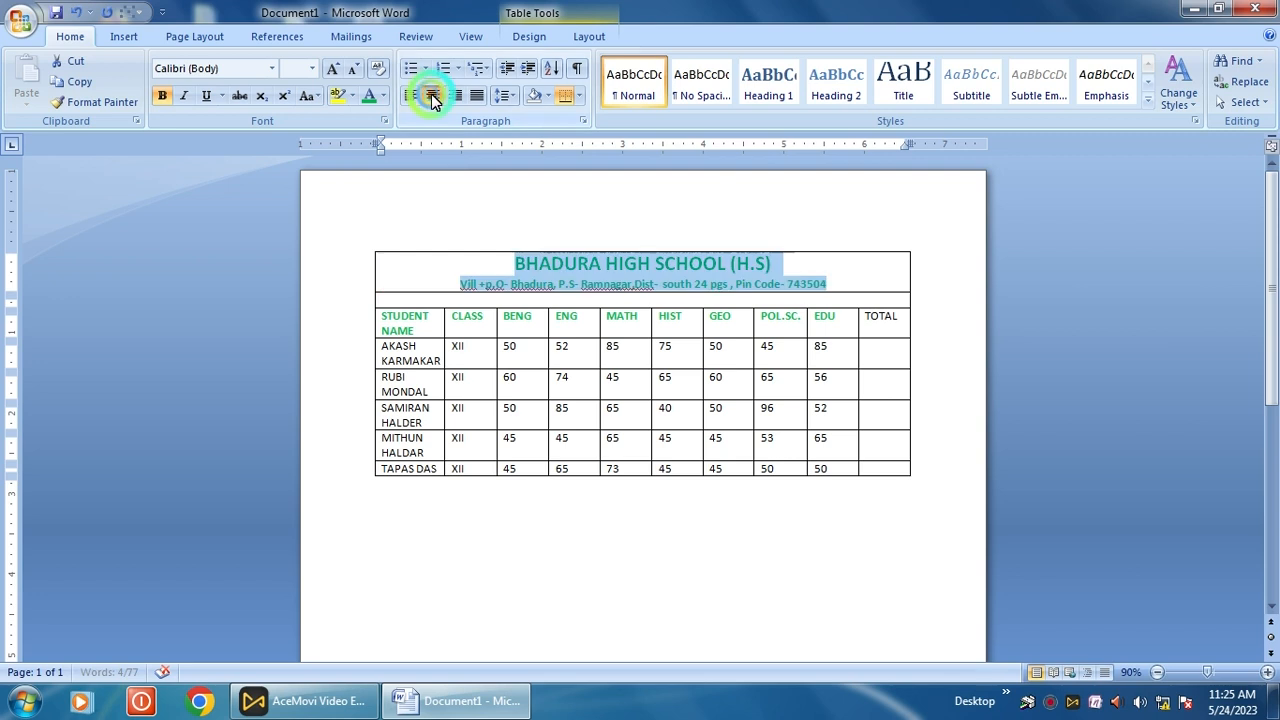
{"action": "left_click", "coordinate": [840, 283]}
{"action": "key", "text": "Return"}
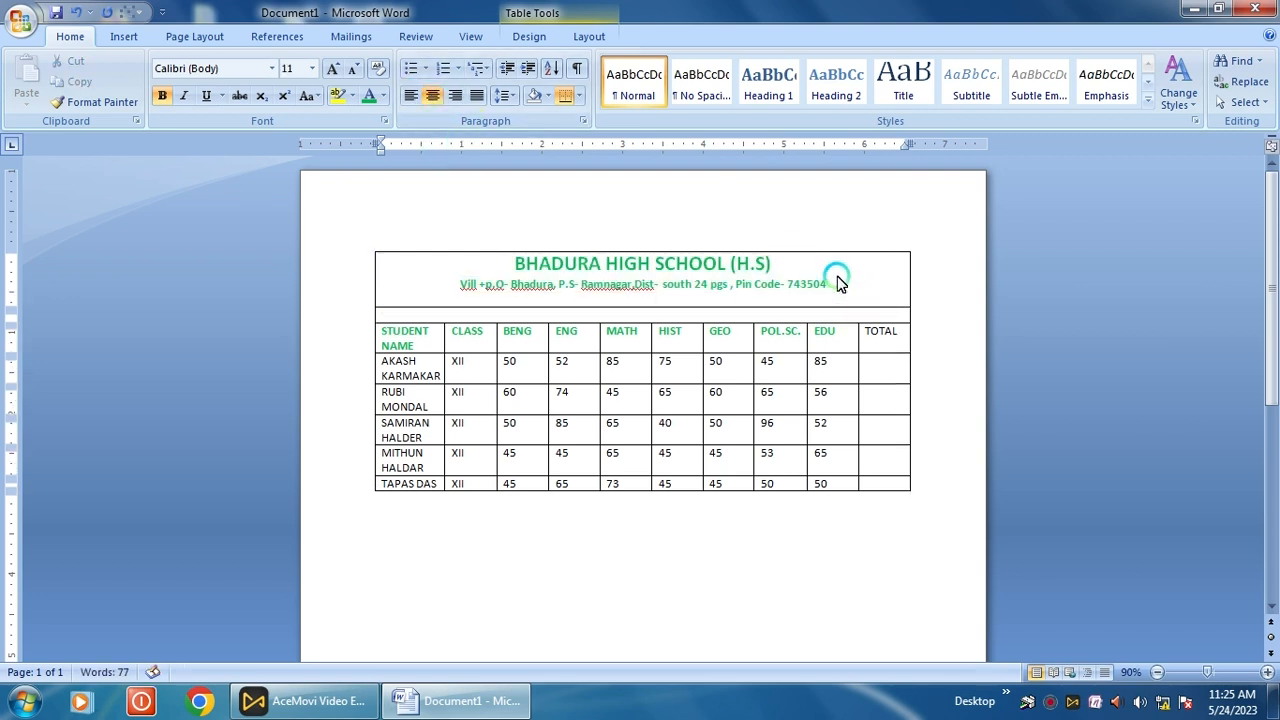
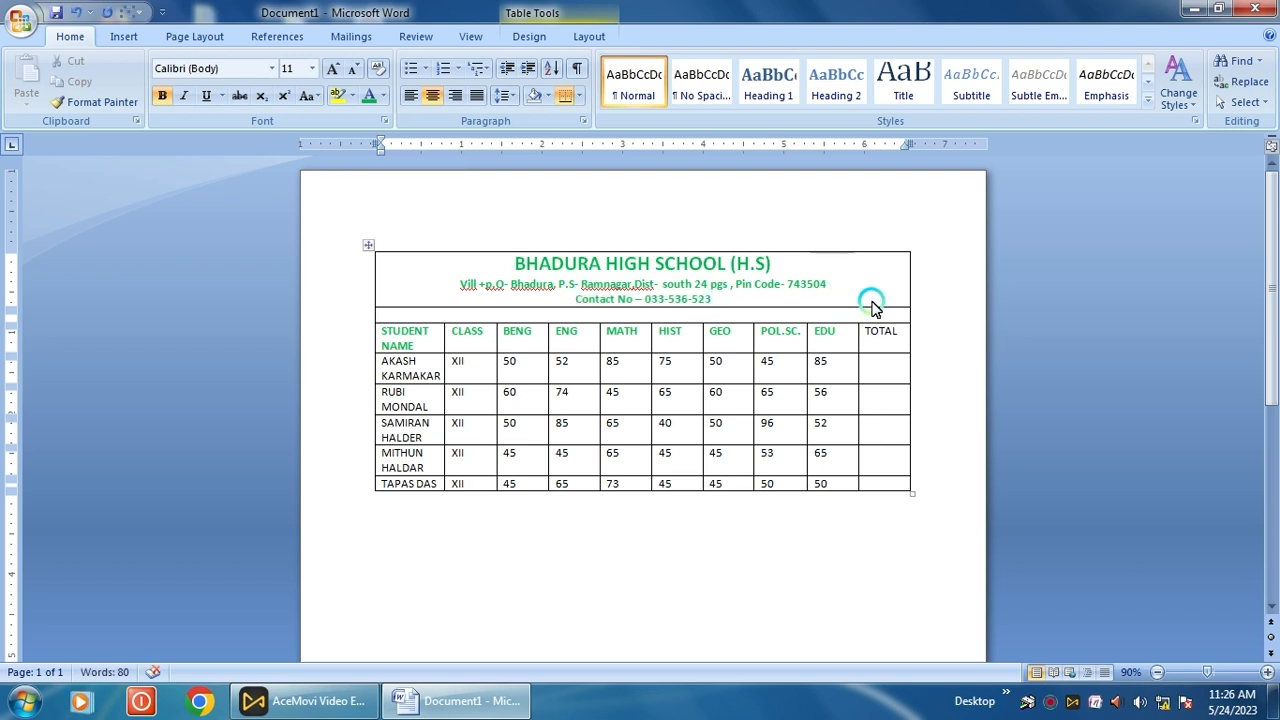
- Type 'Student Mark Sheet' in the empty row above the column headers
{"action": "left_click", "coordinate": [815, 318]}
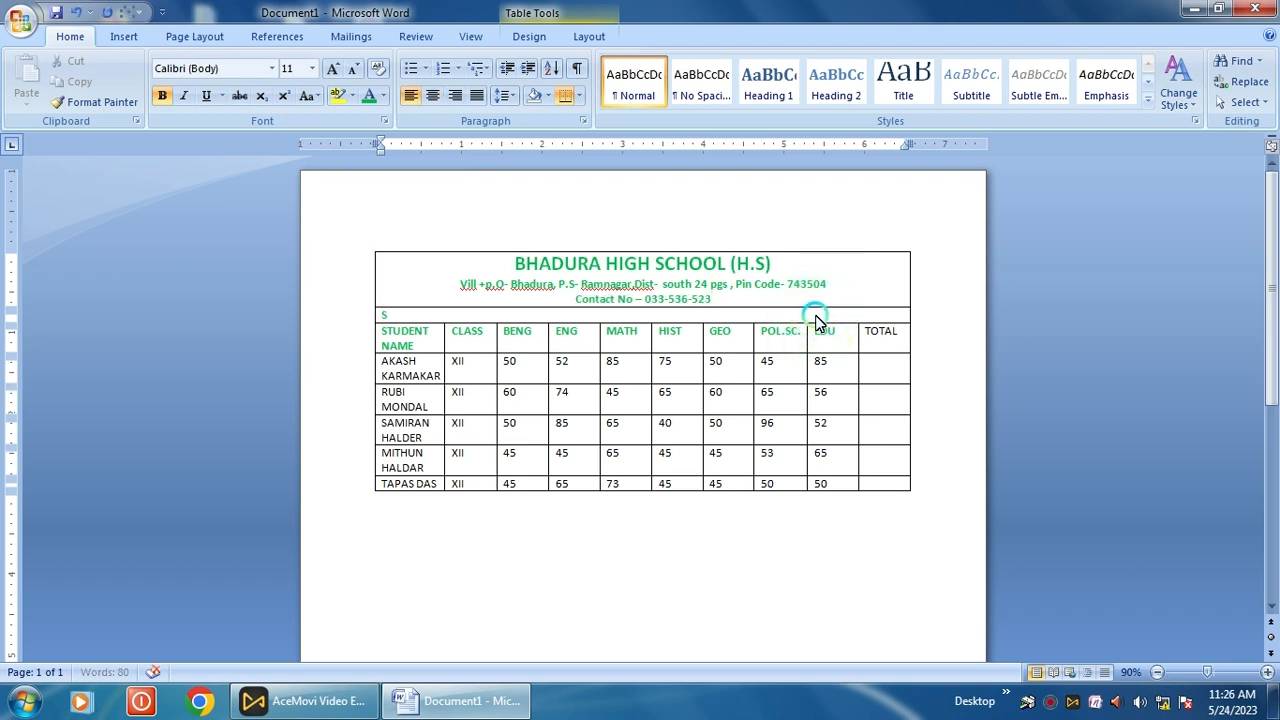
{"action": "type", "text": "Stude"}
{"action": "key", "text": "BackSpace"}
{"action": "key", "text": "BackSpace"}
{"action": "key", "text": "BackSpace"}
{"action": "type", "text": "Mark Sheet"}
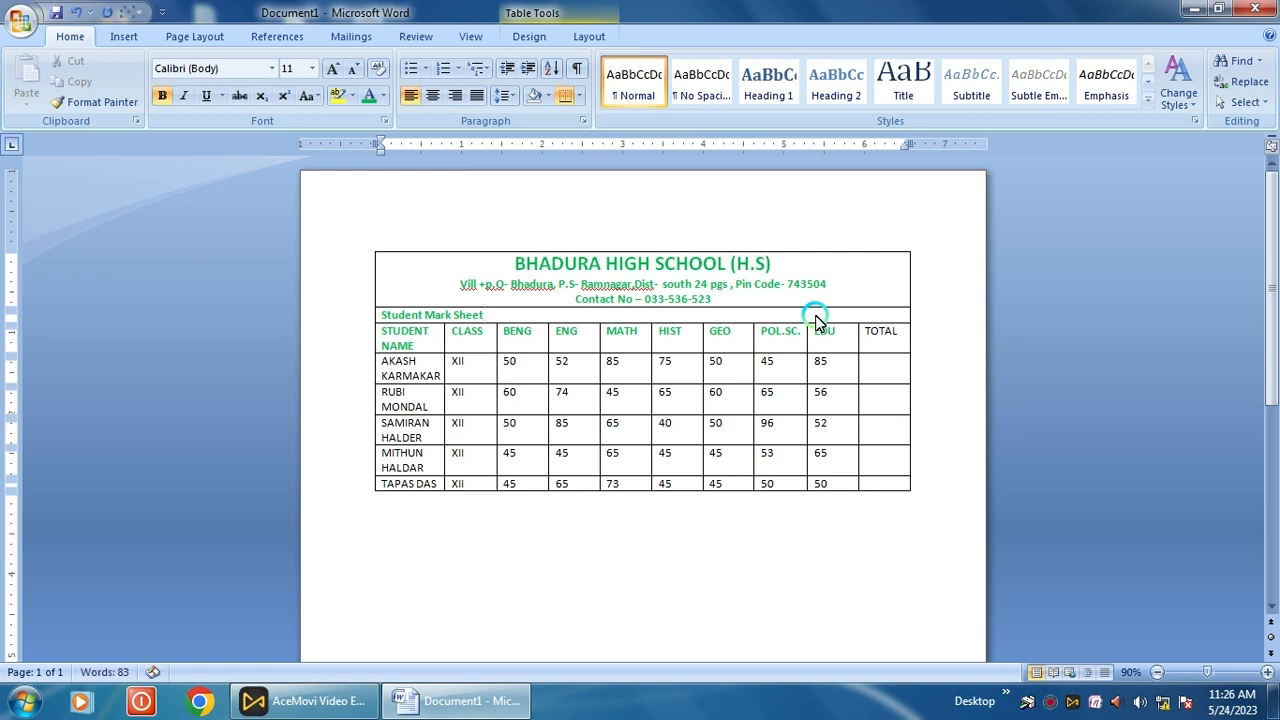
- Centre the 'Student Mark Sheet' heading, set it to size 14 and colour it blue
{"action": "left_click", "coordinate": [540, 318]}
{"action": "left_click_drag", "start_coordinate": [540, 318], "coordinate": [380, 320]}
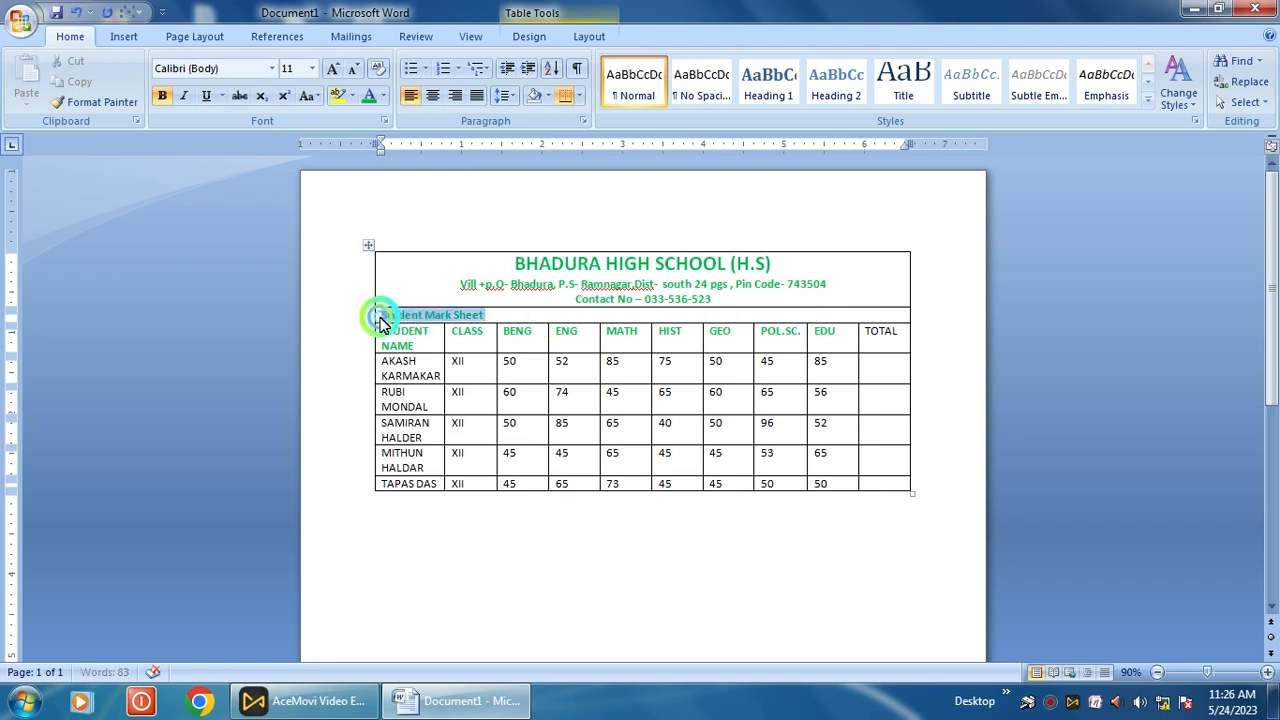
{"action": "left_click", "coordinate": [432, 95]}
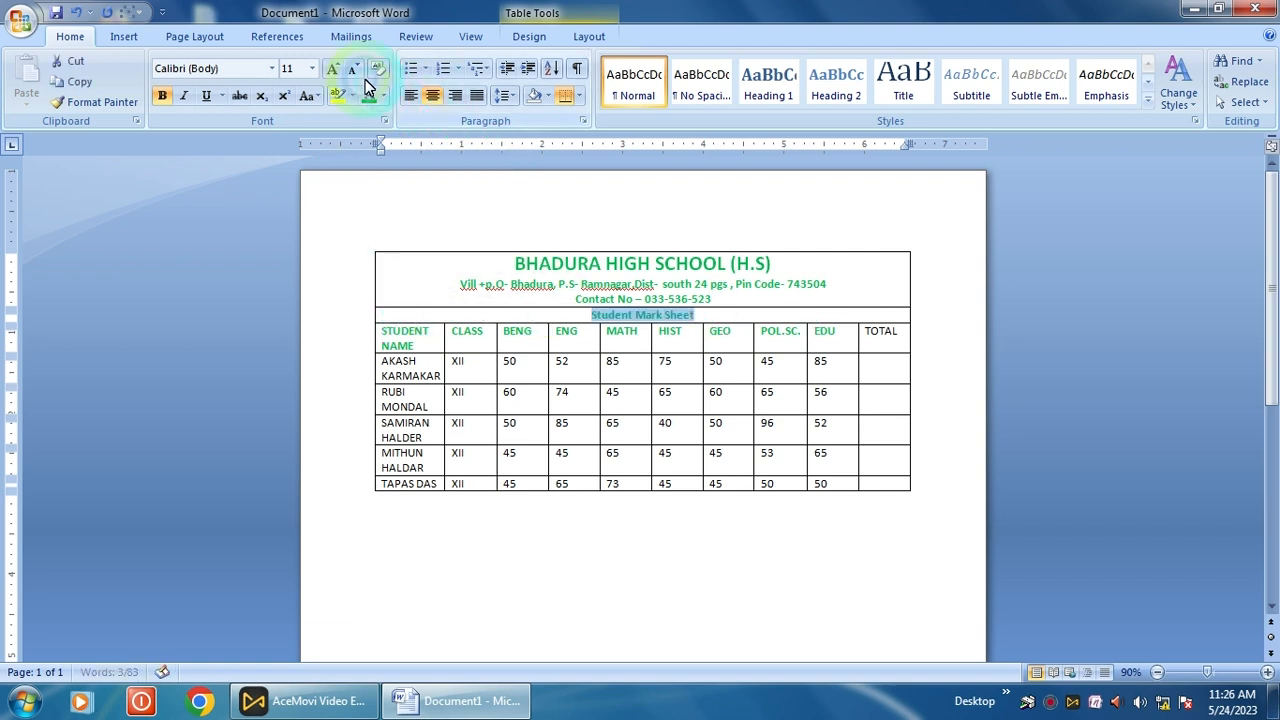
{"action": "left_click", "coordinate": [312, 68]}
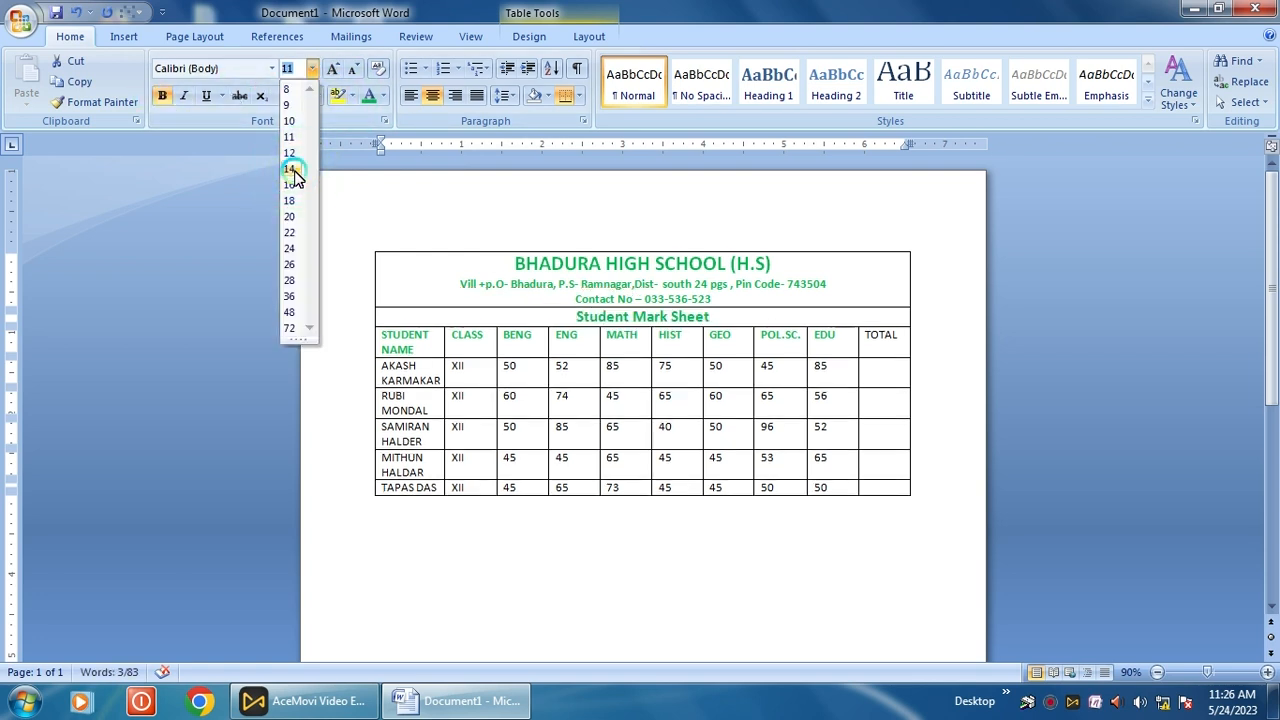
{"action": "left_click", "coordinate": [290, 169]}
{"action": "left_click", "coordinate": [383, 95]}
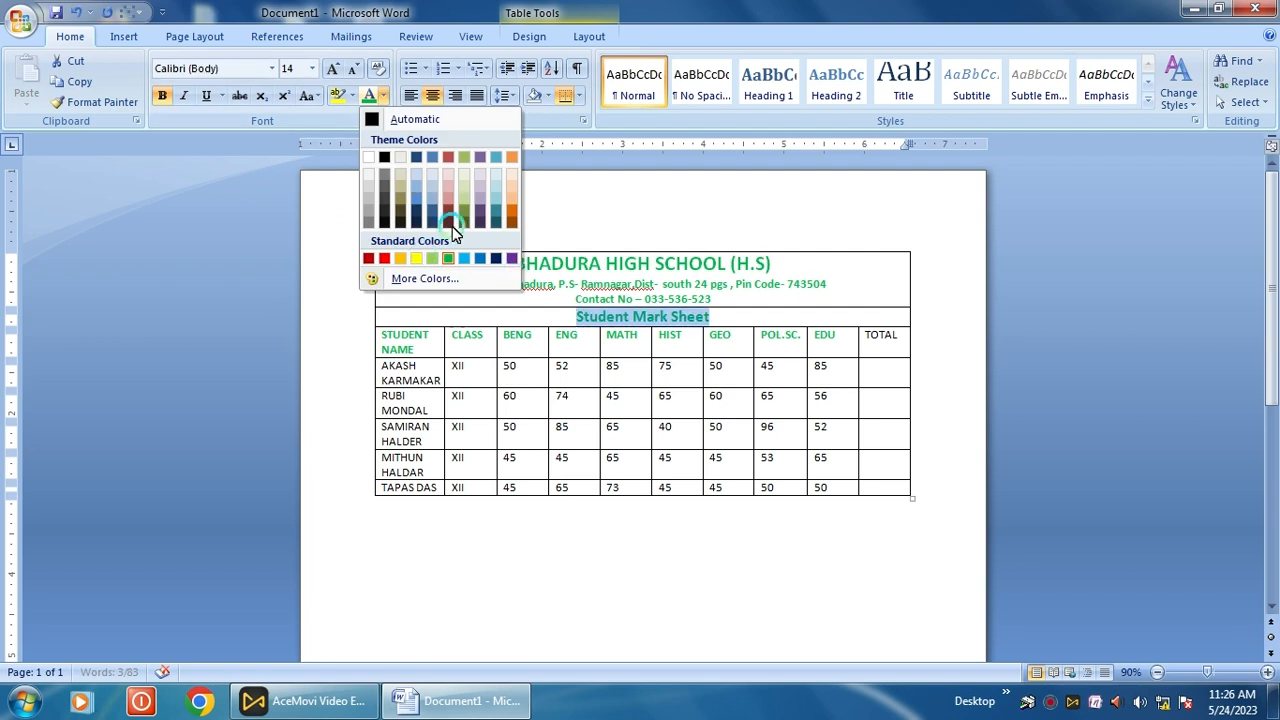
{"action": "left_click", "coordinate": [480, 258]}
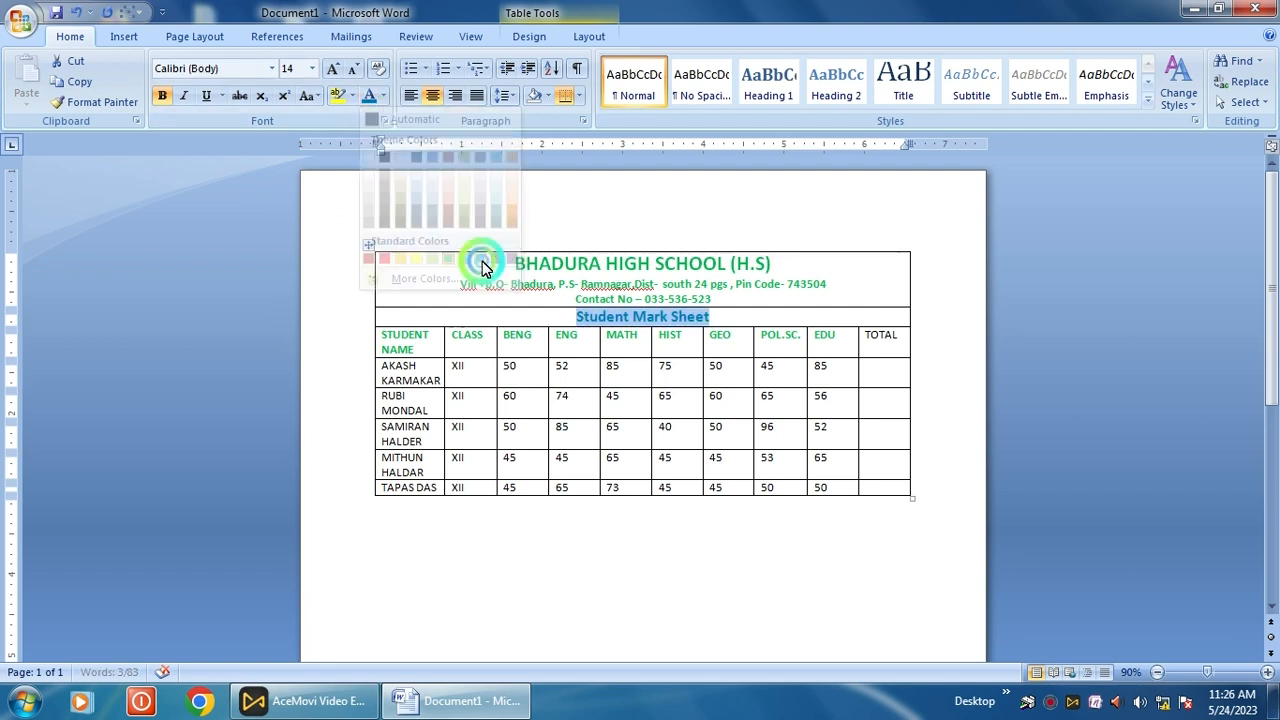
{"action": "left_click", "coordinate": [842, 487]}
- Colour the TOTAL column header blue and make it bold
{"action": "left_click_drag", "start_coordinate": [865, 342], "coordinate": [885, 339]}
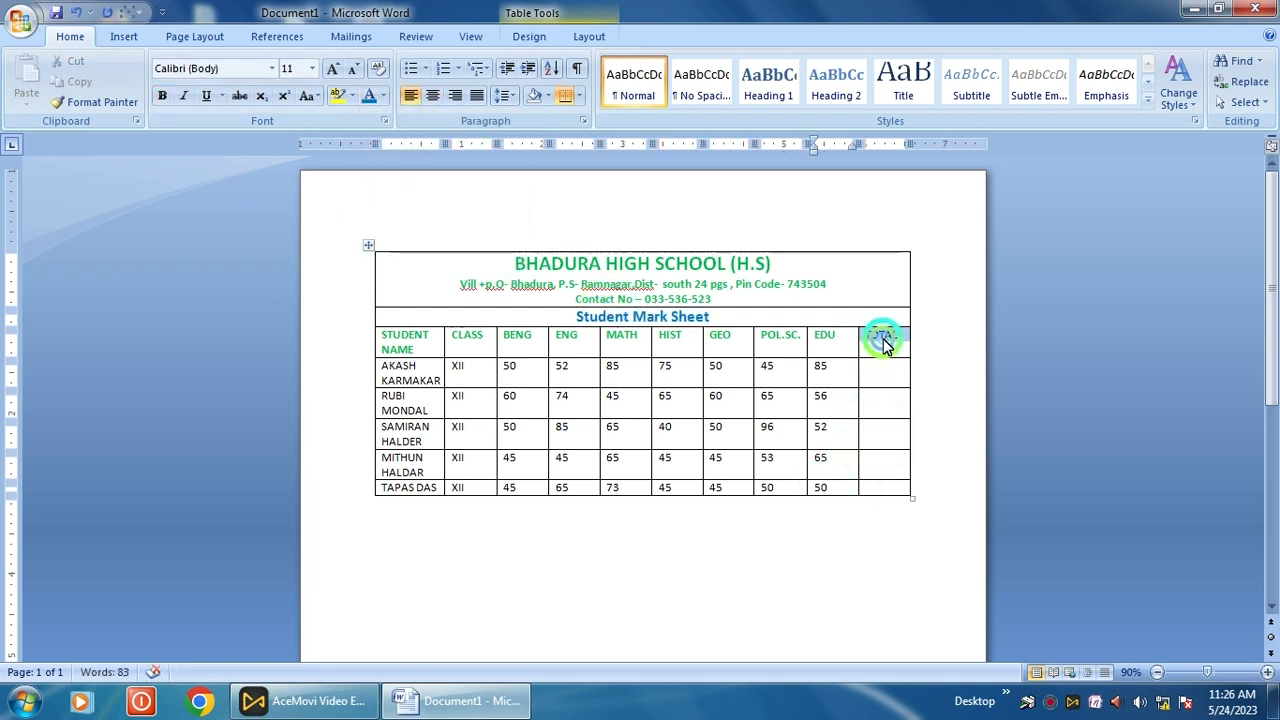
{"action": "left_click", "coordinate": [383, 95]}
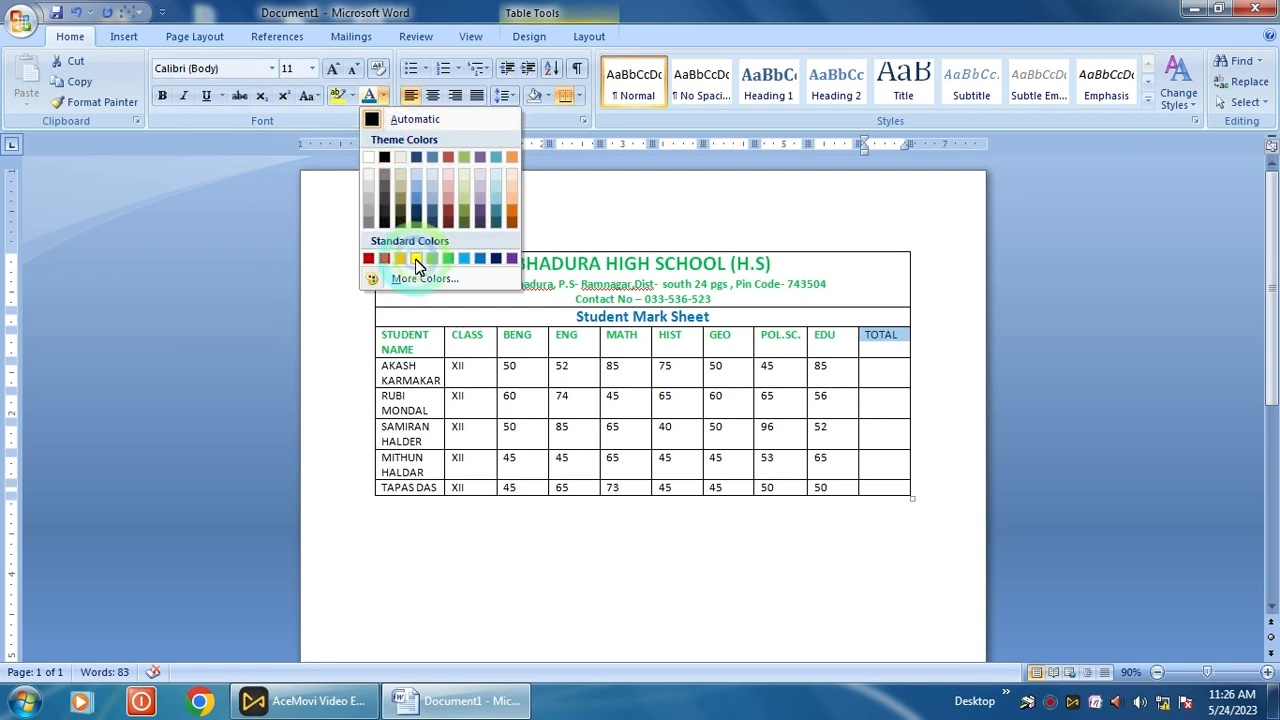
{"action": "left_click", "coordinate": [484, 261]}
{"action": "left_click", "coordinate": [162, 96]}
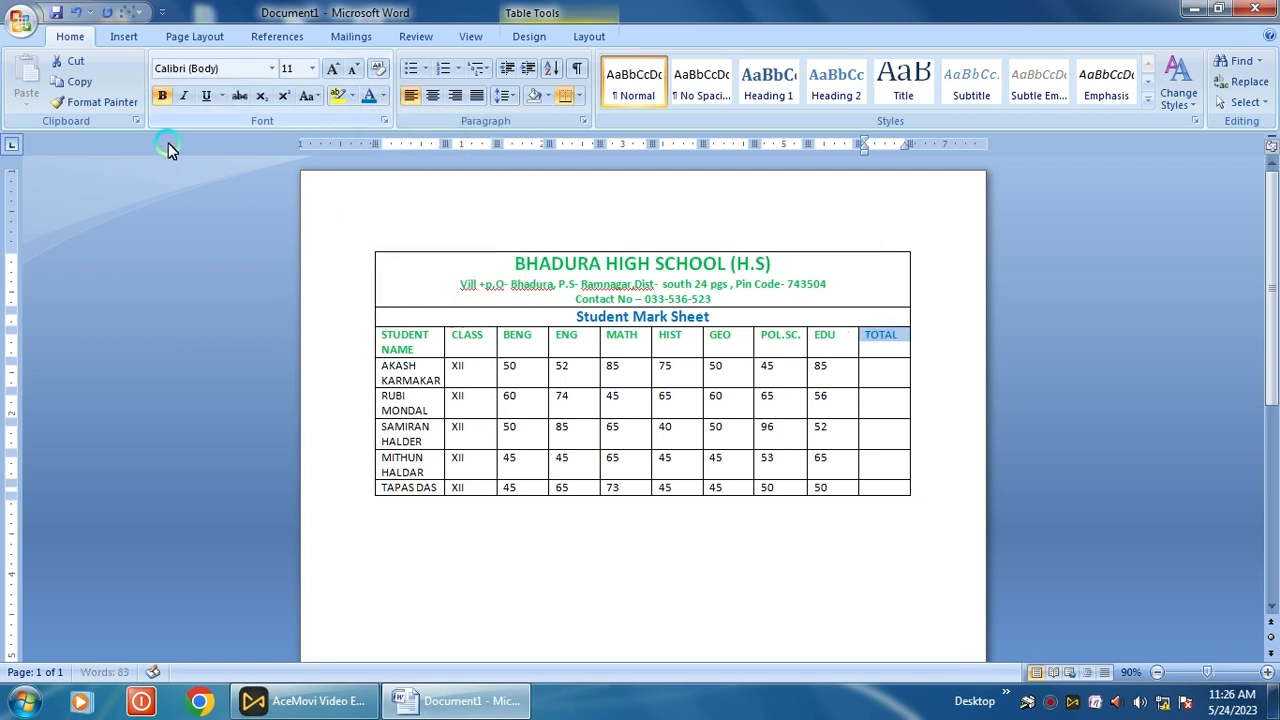
{"action": "left_click", "coordinate": [866, 375]}
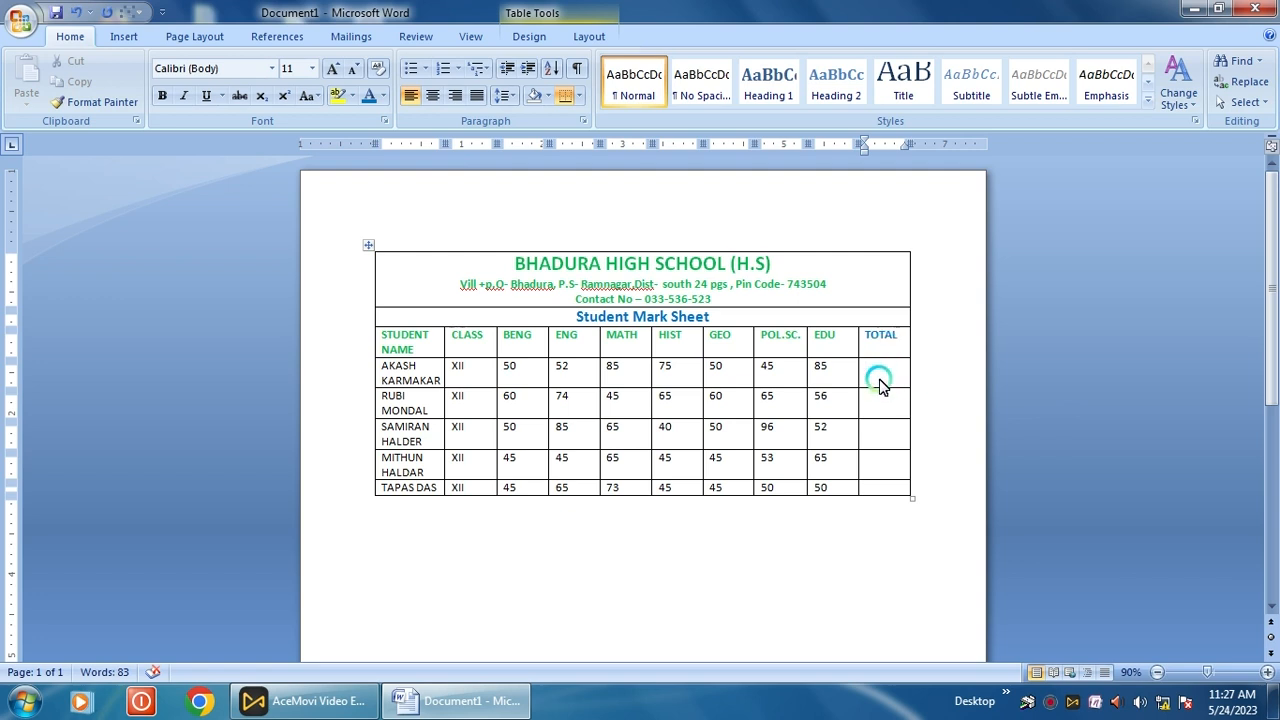
- Insert a =SUM(LEFT) formula in AKASH's TOTAL cell, giving 442
{"action": "left_click", "coordinate": [586, 37]}
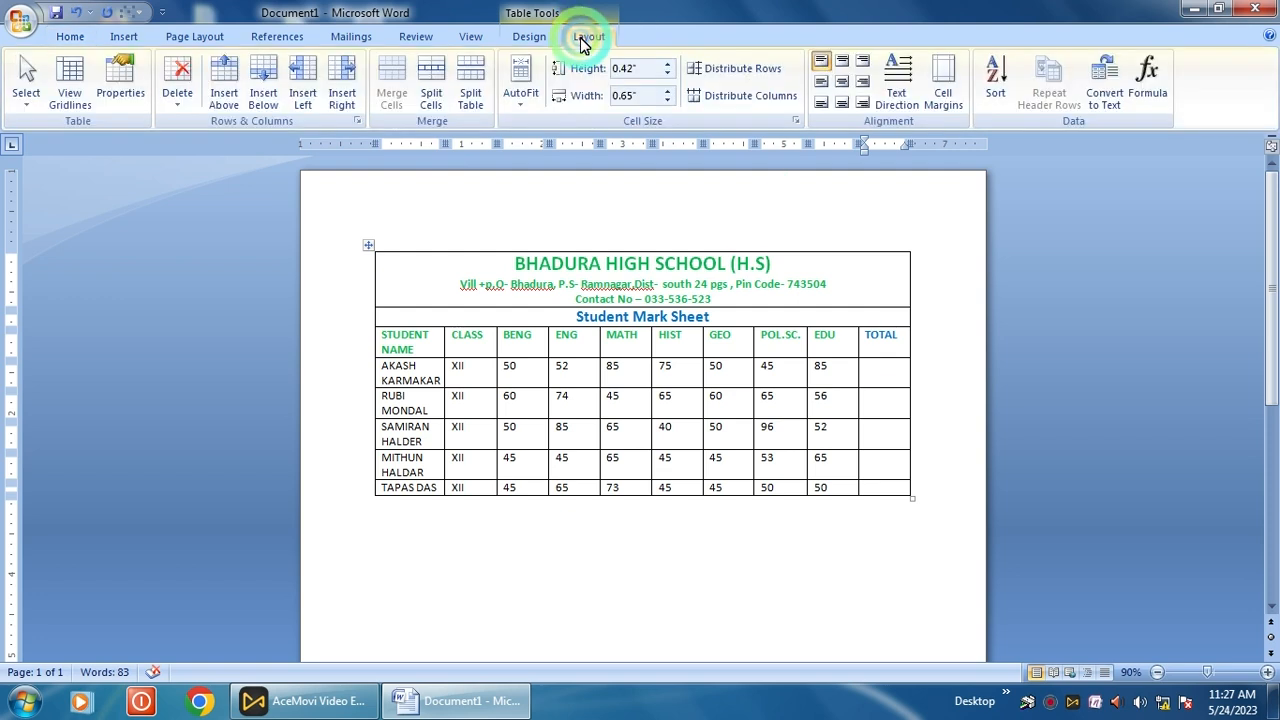
{"action": "left_click", "coordinate": [1150, 95]}
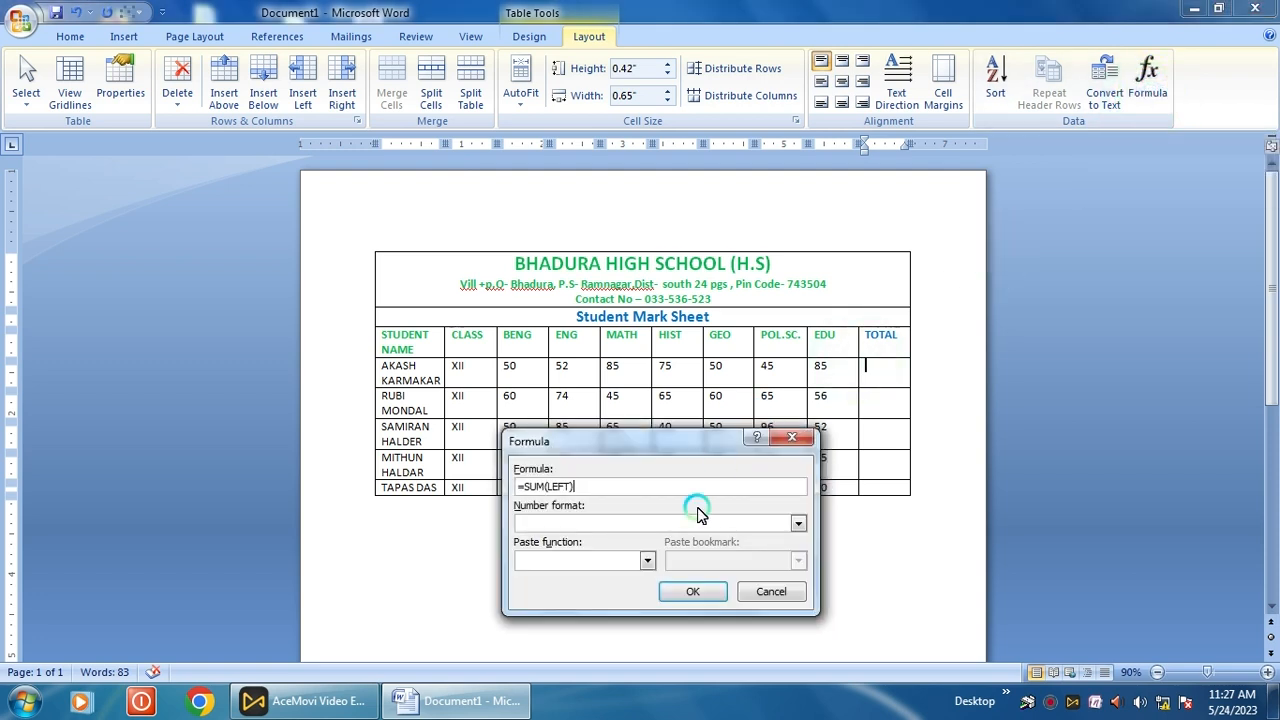
{"action": "left_click", "coordinate": [557, 488]}
{"action": "left_click", "coordinate": [685, 592]}
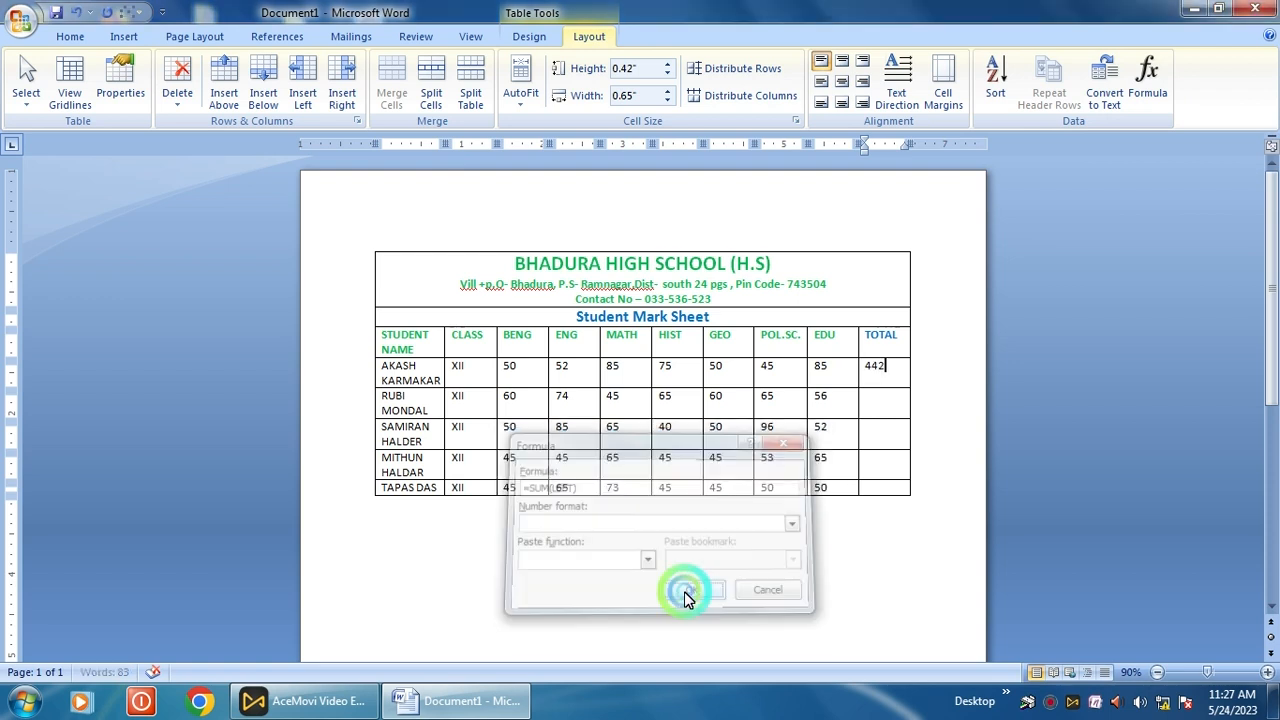
{"action": "left_click", "coordinate": [885, 384]}
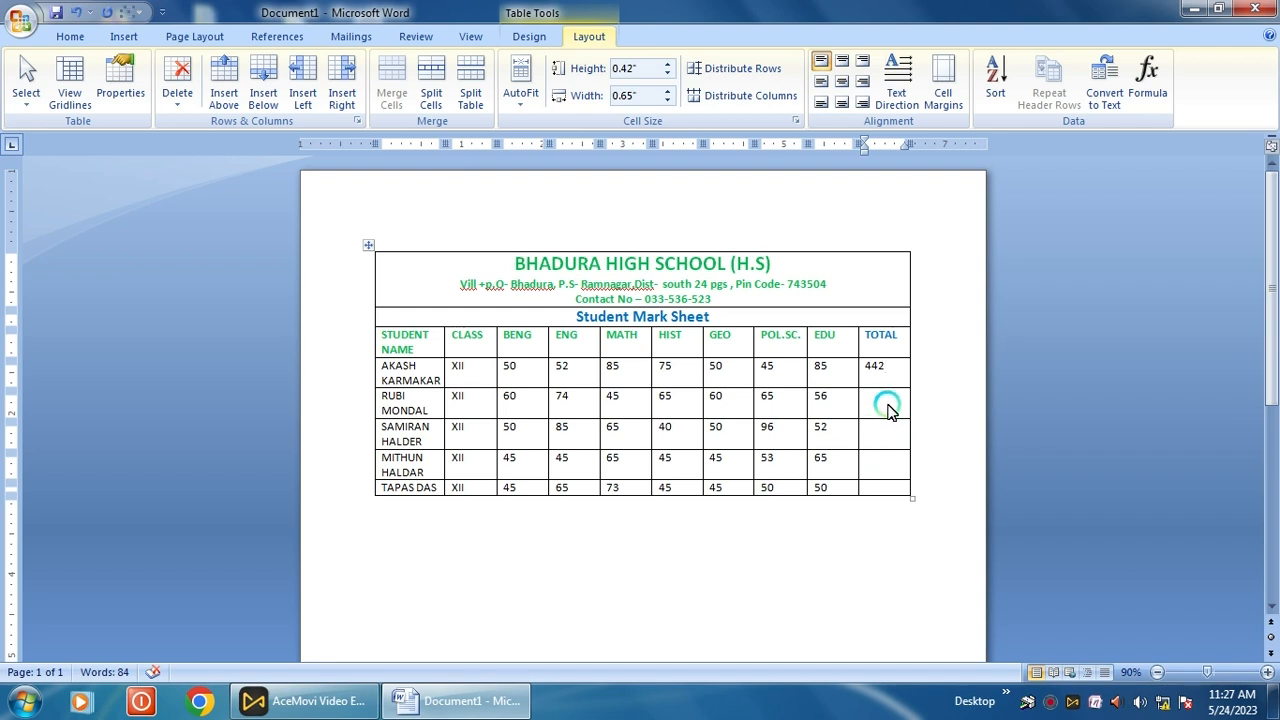
- Repeat the sum formula in RUBI's and SAMIRAN's TOTAL cells, giving 425 and 438
{"action": "left_click", "coordinate": [890, 410]}
{"action": "right_click", "coordinate": [890, 410]}
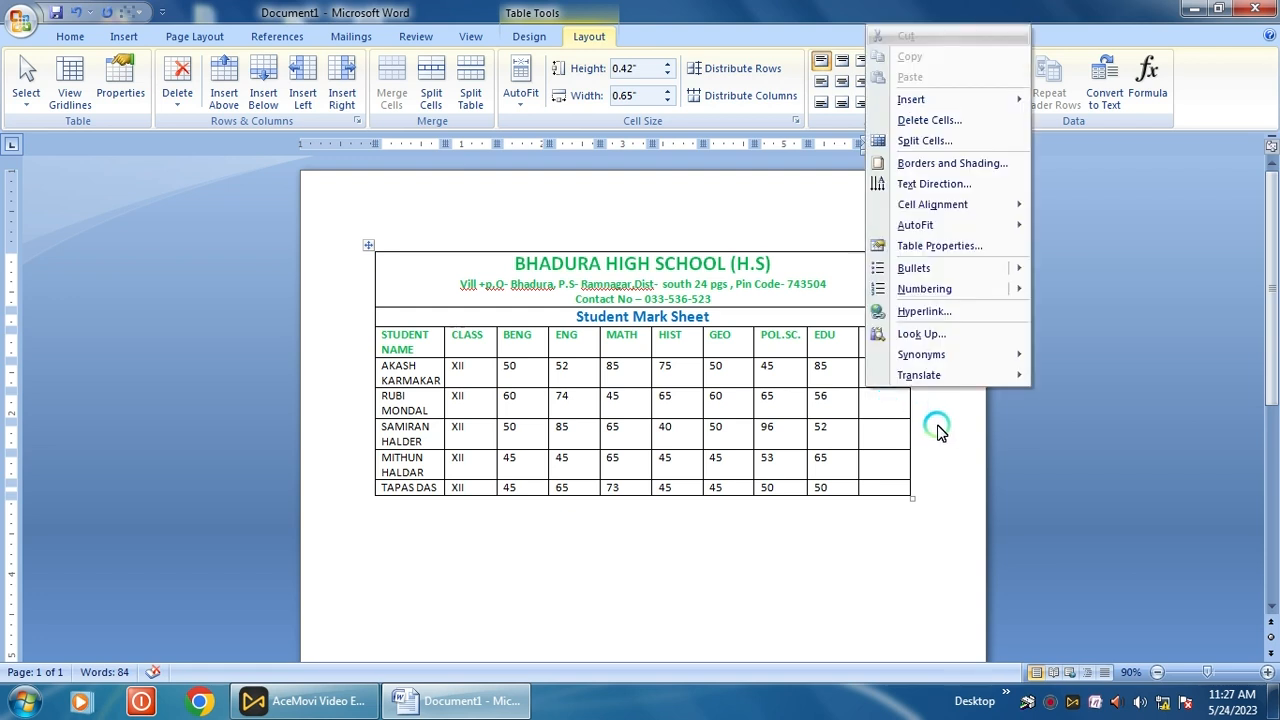
{"action": "left_click", "coordinate": [872, 403]}
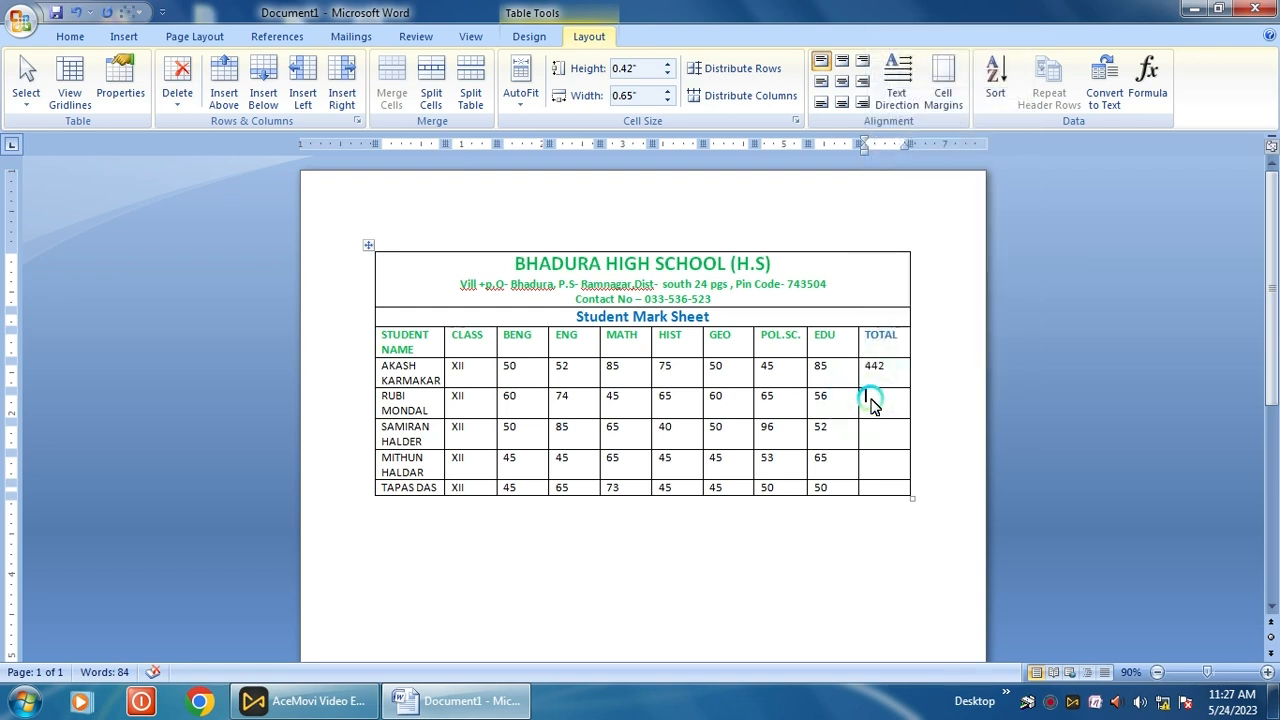
{"action": "key", "text": "F4"}
{"action": "left_click", "coordinate": [852, 441]}
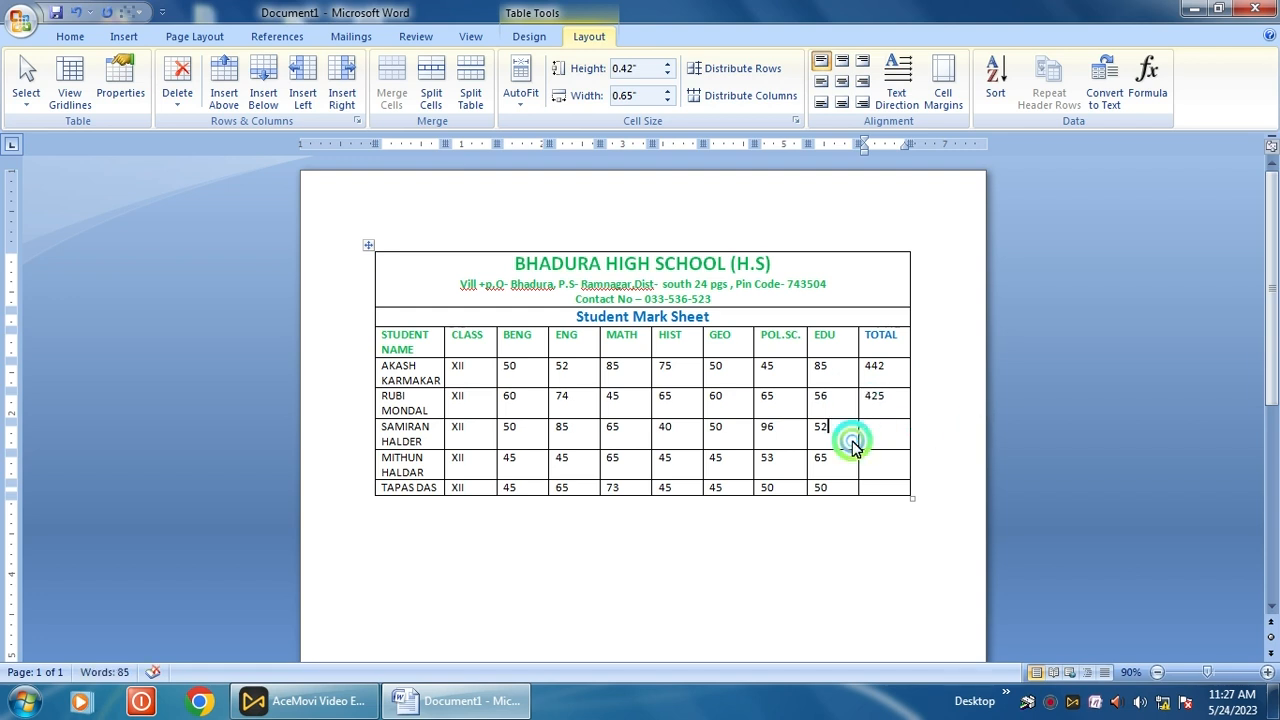
{"action": "left_click", "coordinate": [873, 434]}
{"action": "key", "text": "F4"}
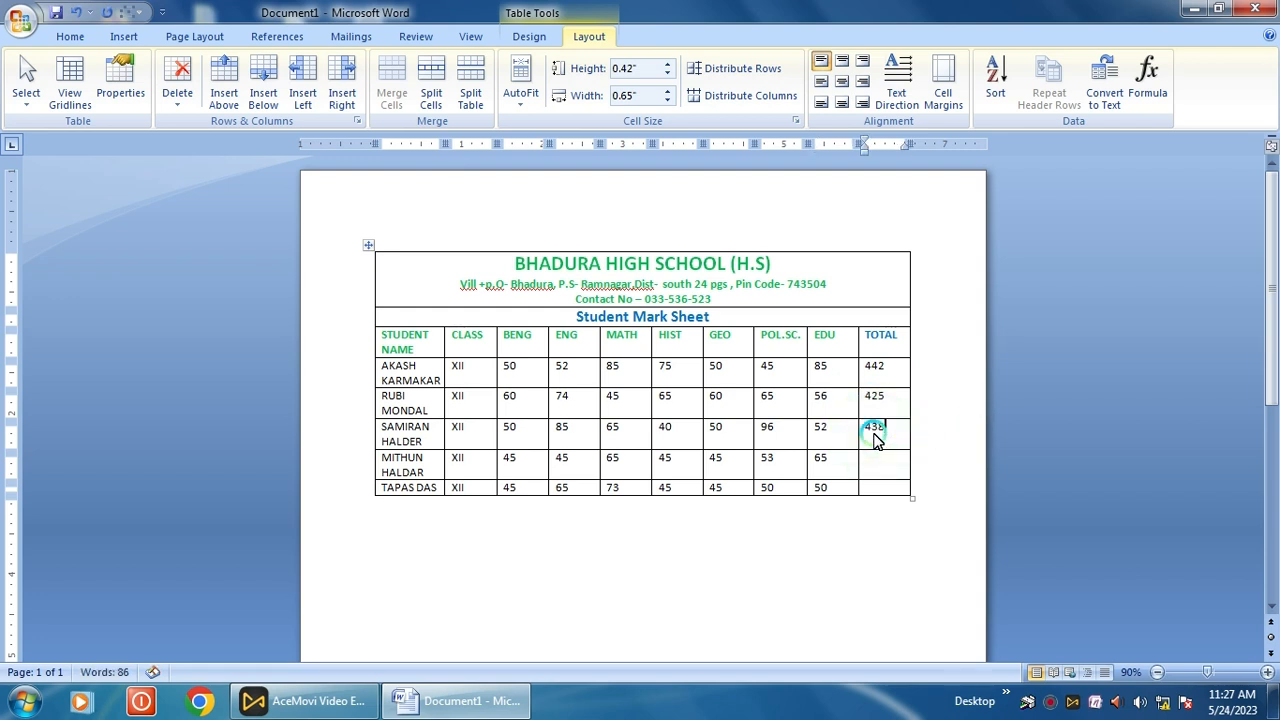
{"action": "left_click", "coordinate": [879, 466]}
{"action": "key", "text": "F4"}
{"action": "left_click", "coordinate": [886, 487]}
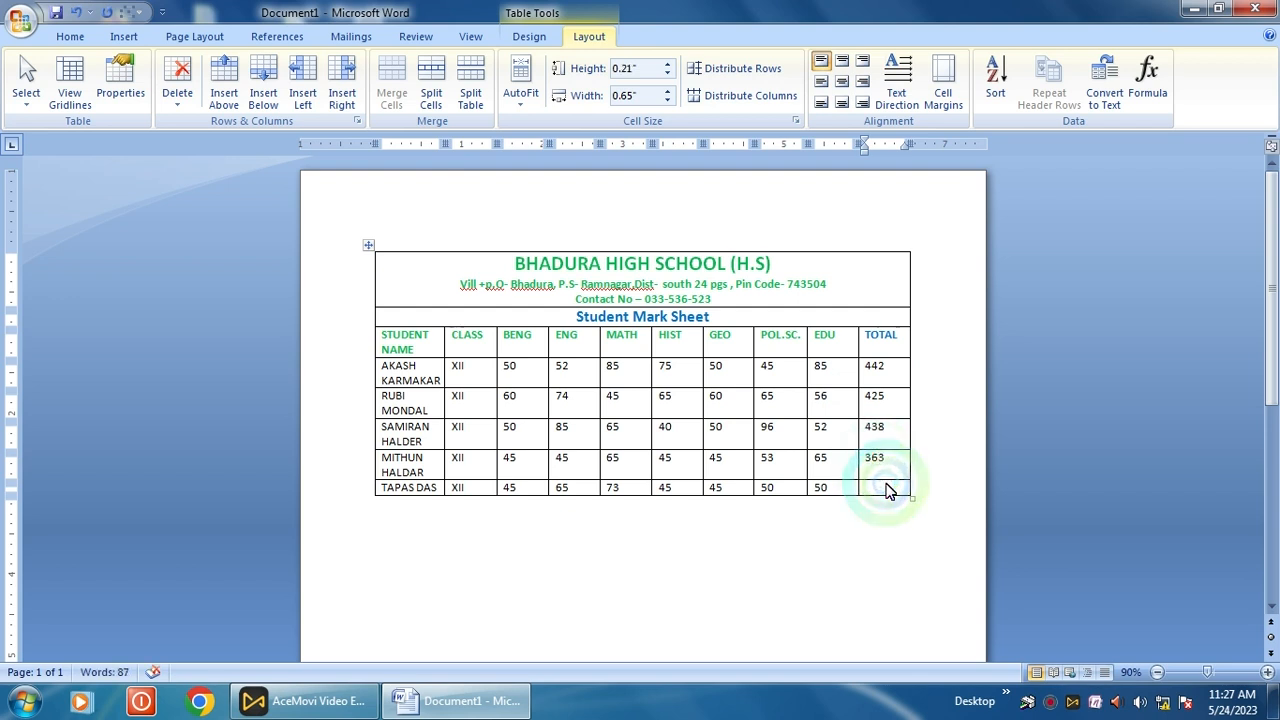
{"action": "key", "text": "F4"}
{"action": "left_click", "coordinate": [893, 568]}
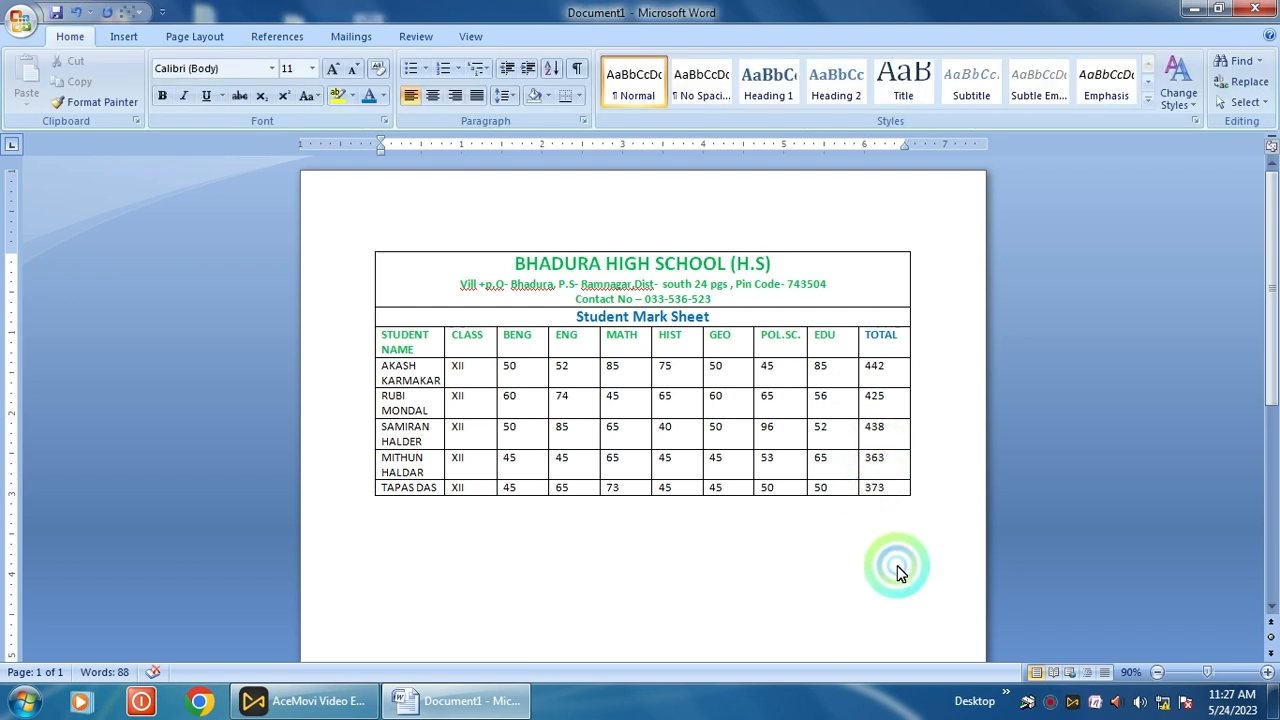
{"action": "left_click", "coordinate": [897, 570]}
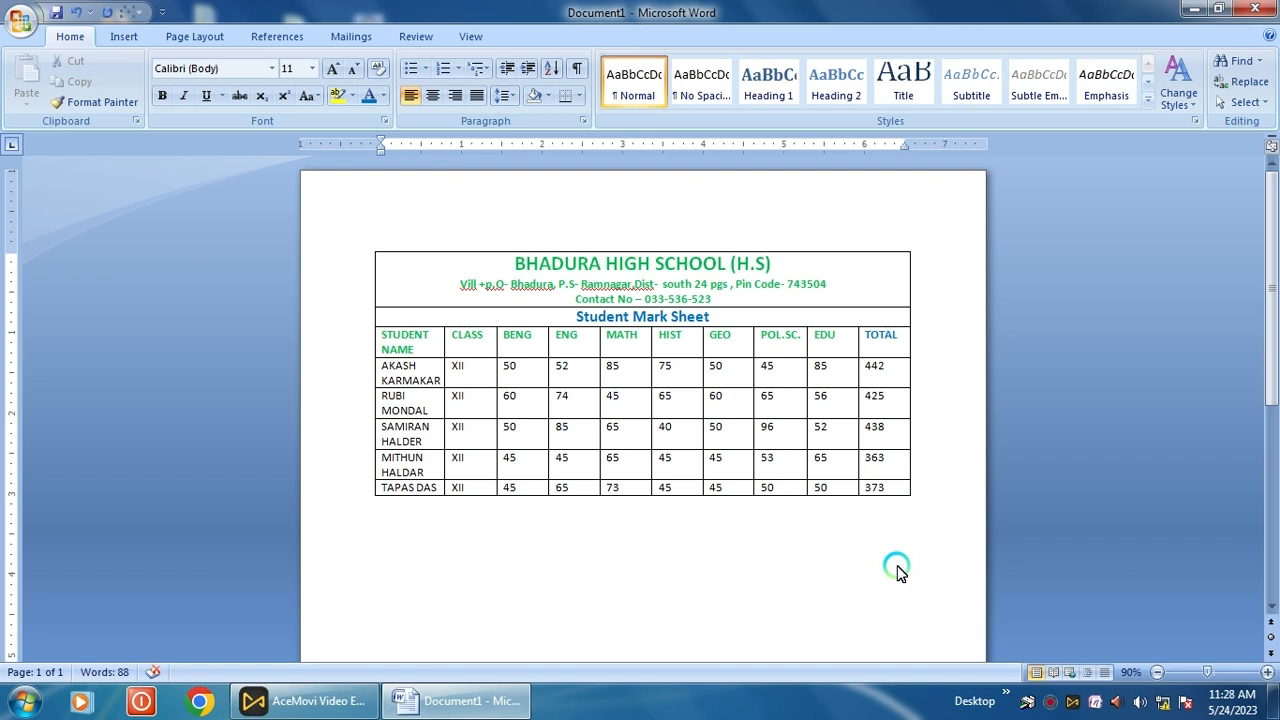
{"action": "left_click", "coordinate": [815, 430]}
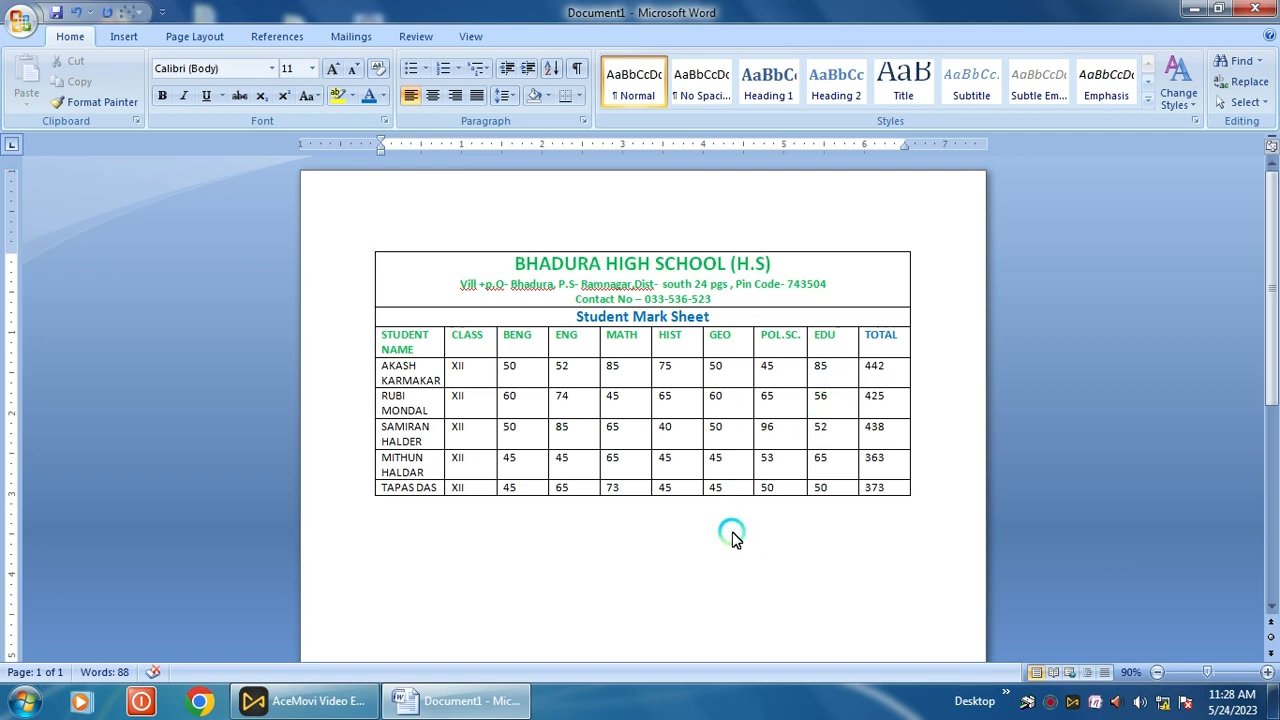
- Save the document to the Desktop with the file name 'mark sheet'
{"action": "left_click", "coordinate": [32, 22]}
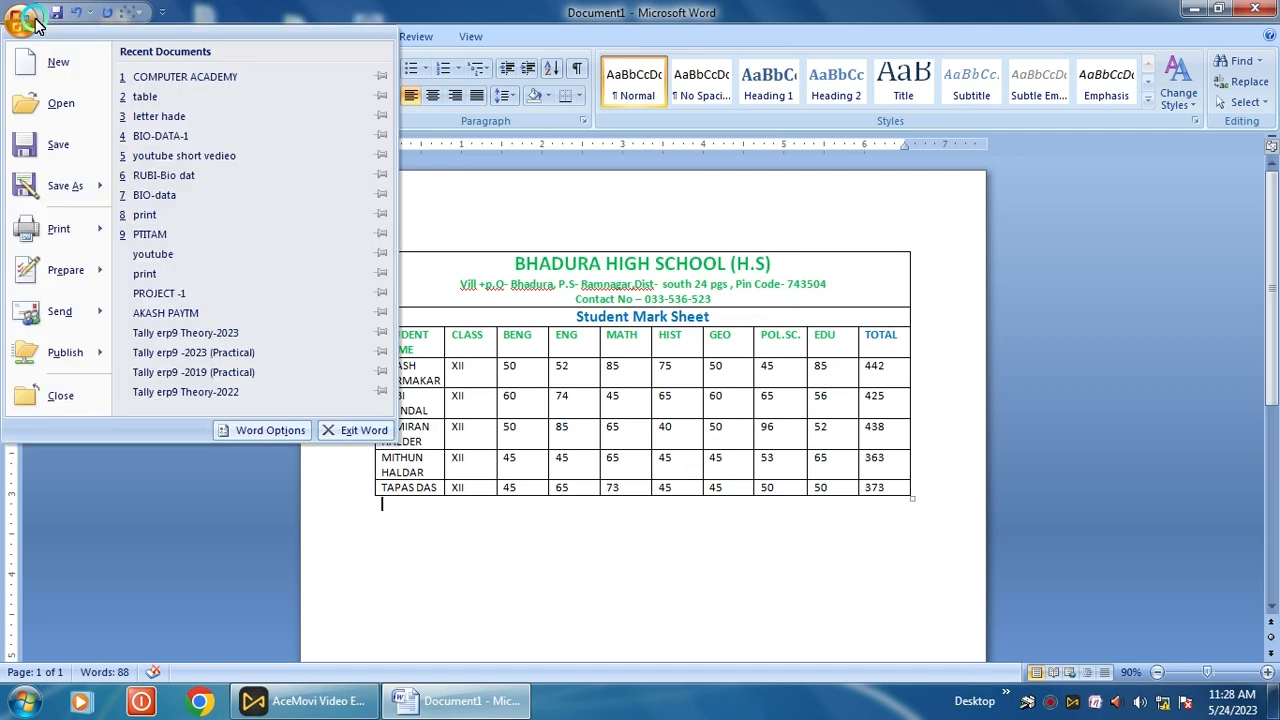
{"action": "left_click", "coordinate": [61, 190]}
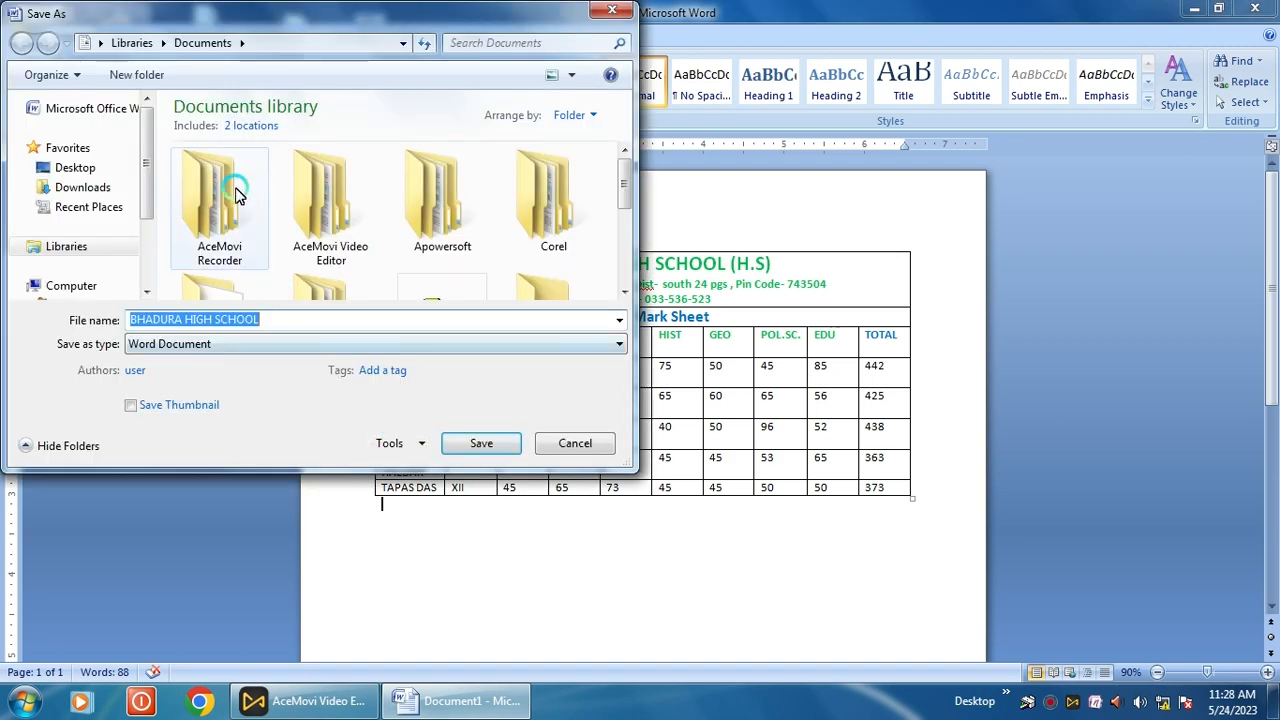
{"action": "left_click", "coordinate": [106, 168]}
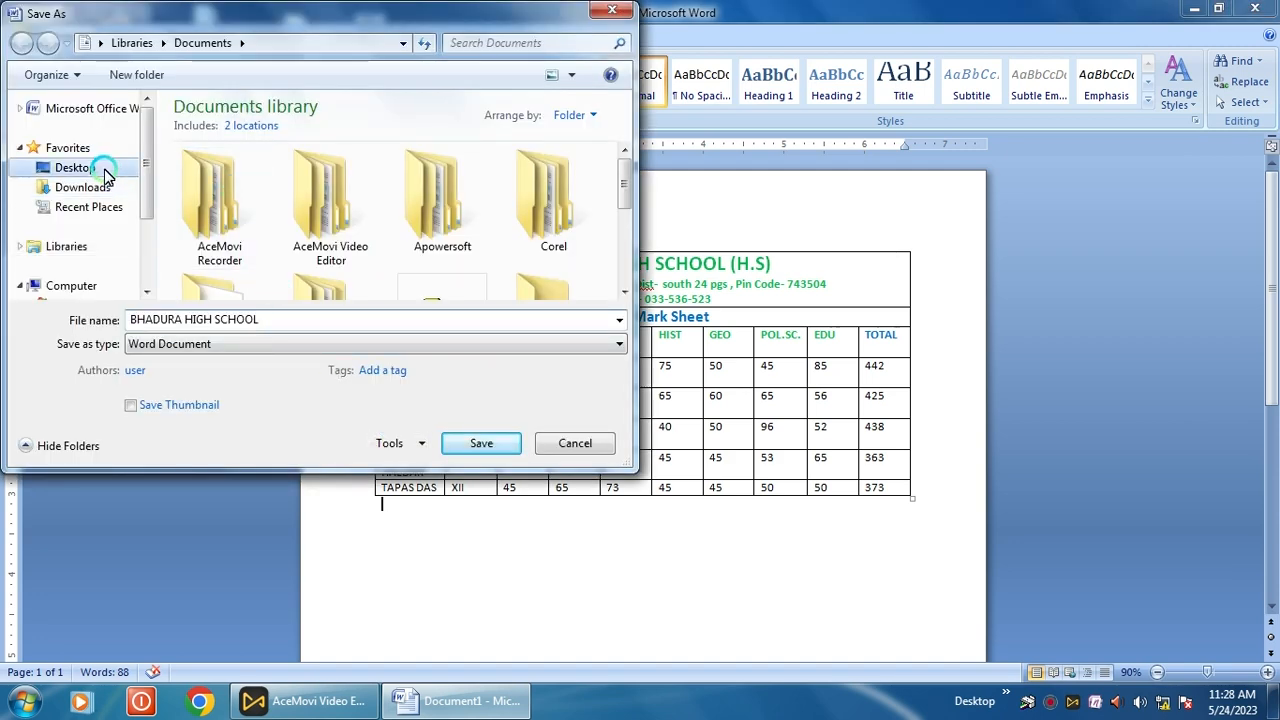
{"action": "double_click", "coordinate": [266, 322]}
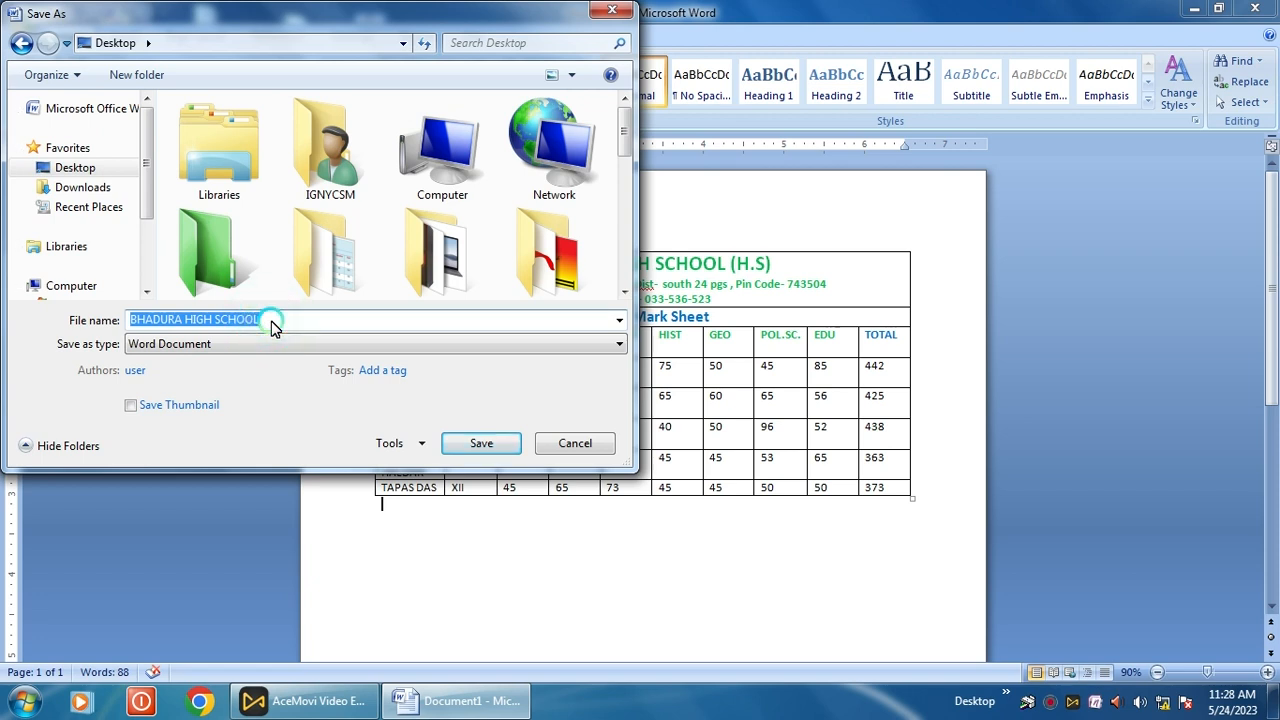
{"action": "type", "text": "ma"}
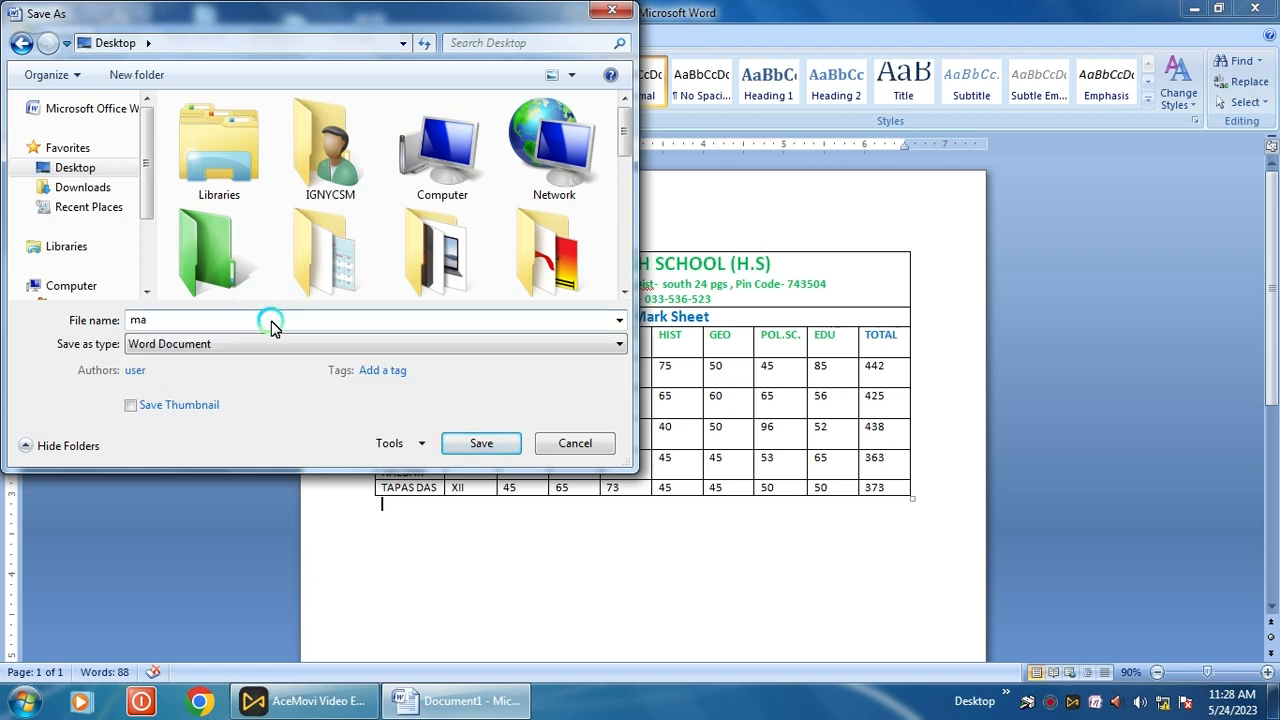
{"action": "type", "text": "rk sheet"}
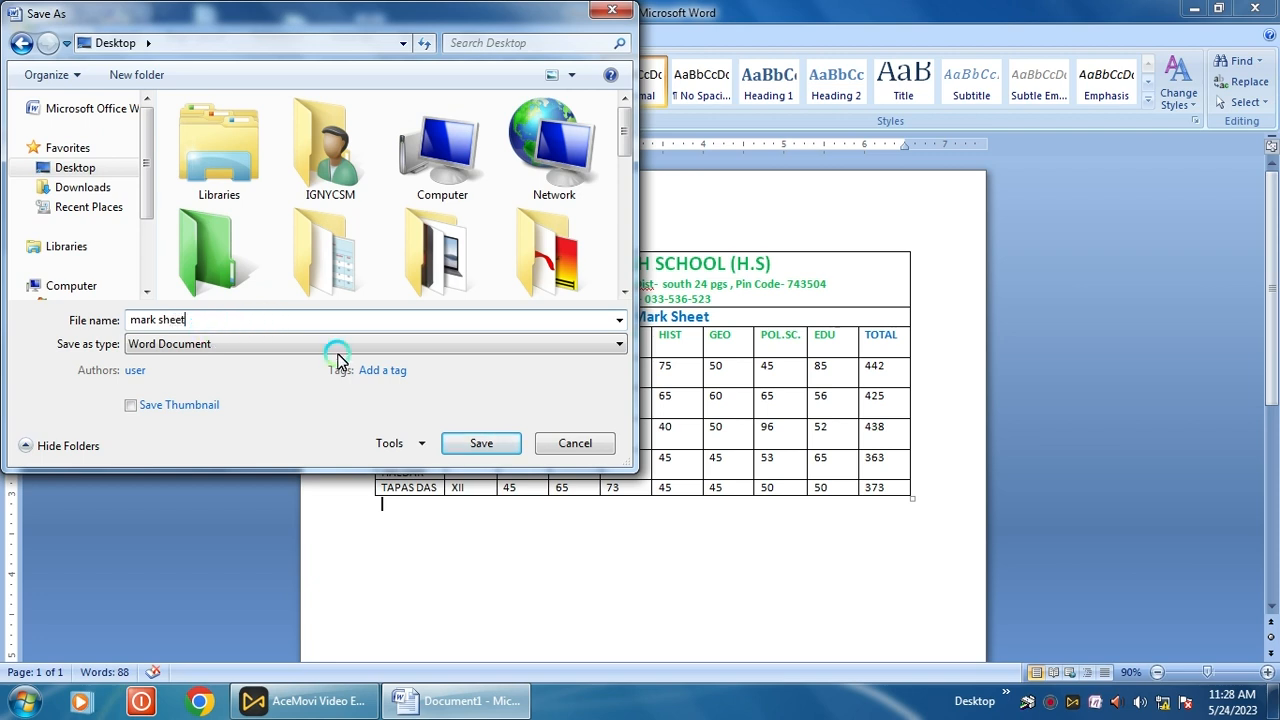
{"action": "left_click", "coordinate": [476, 446]}
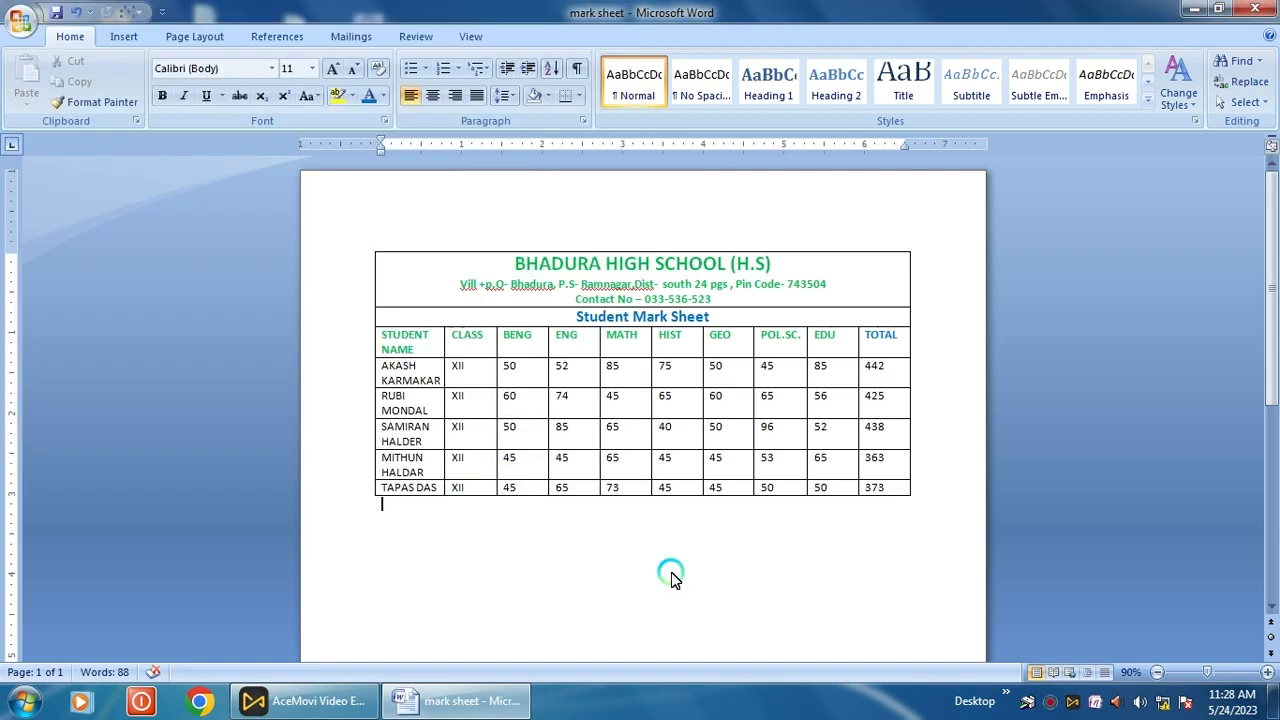